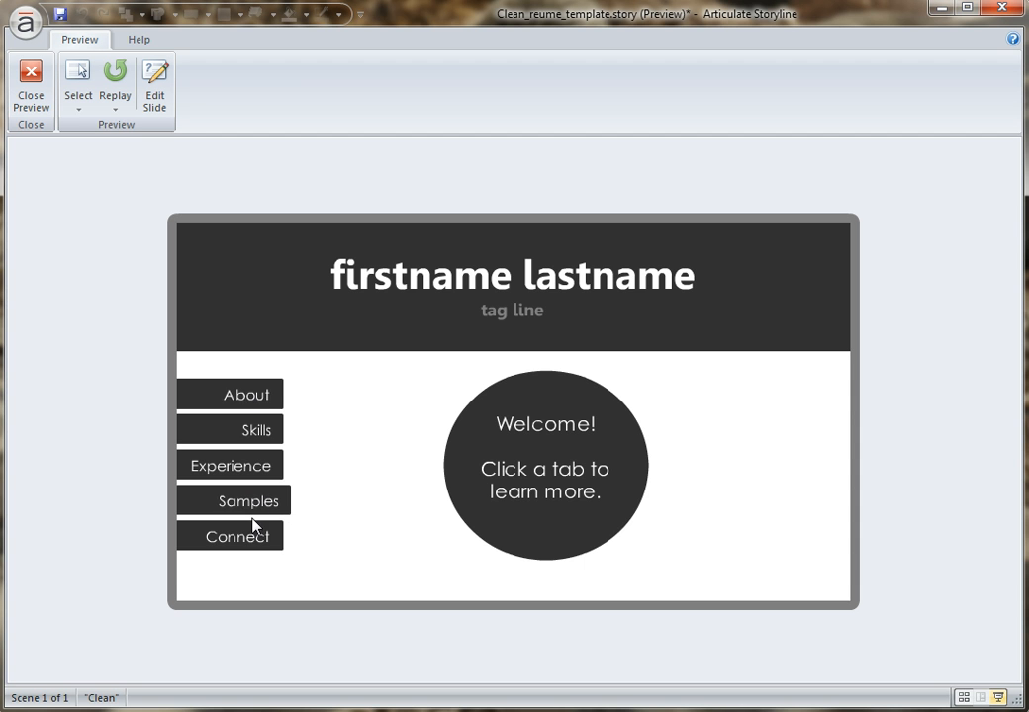
Preview the About section and view its Philosophy, About #2 and About #3 content.
{"action": "left_click", "coordinate": [258, 400]}
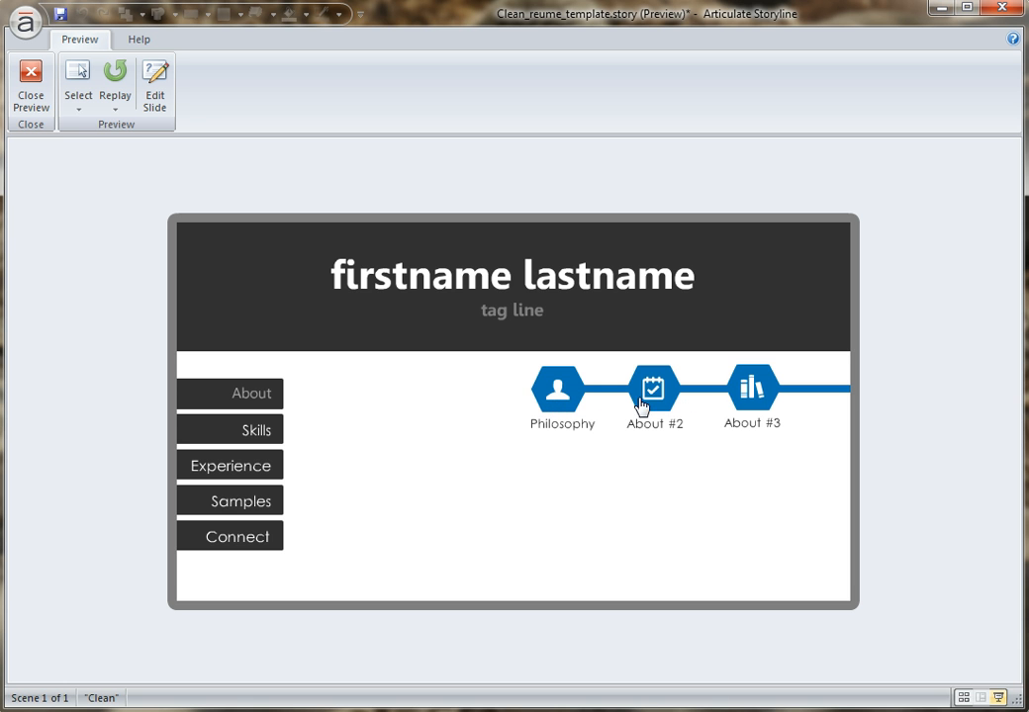
{"action": "left_click", "coordinate": [561, 398]}
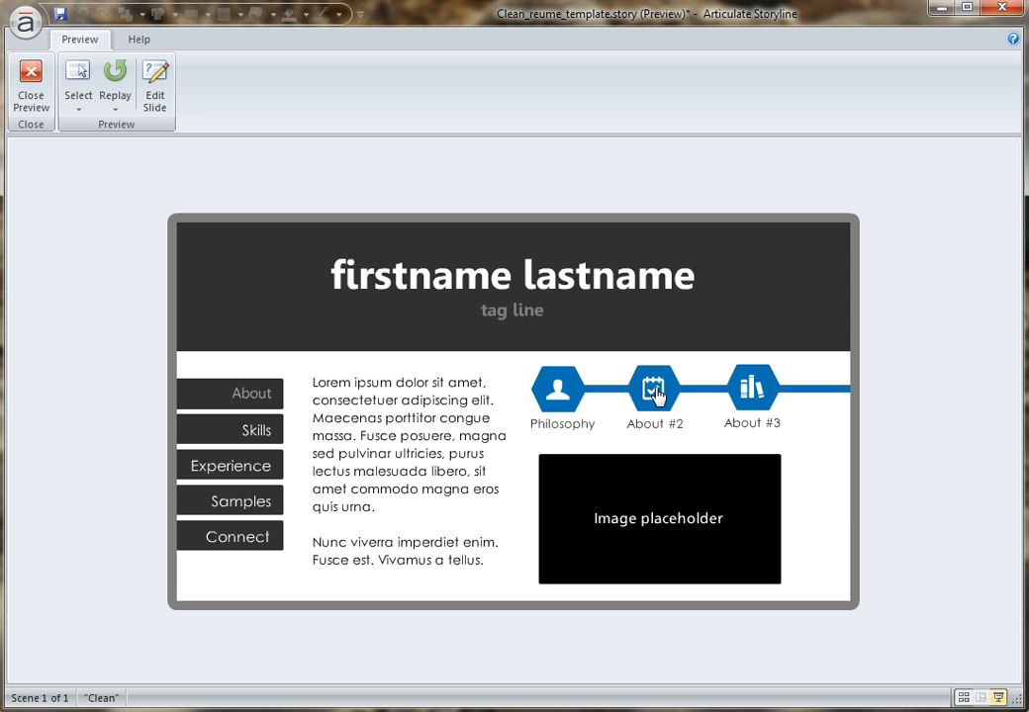
{"action": "left_click", "coordinate": [653, 392]}
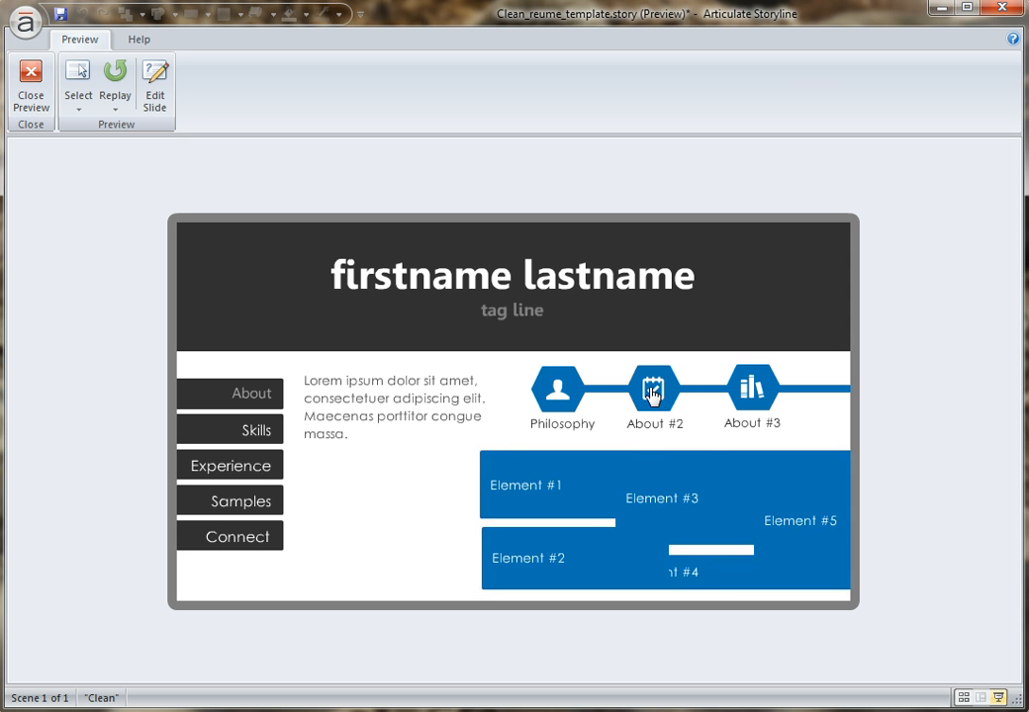
{"action": "left_click", "coordinate": [752, 391]}
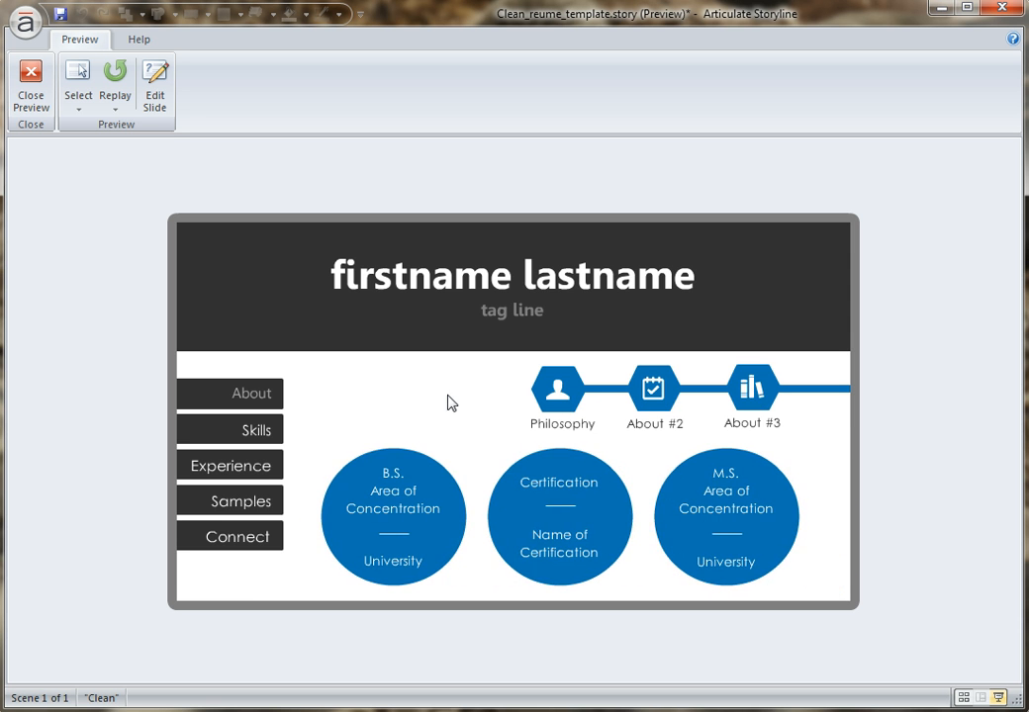
Preview the Skills section and view Skill Set #1, Skill Set #2 and Skill Set #3.
{"action": "left_click", "coordinate": [265, 432]}
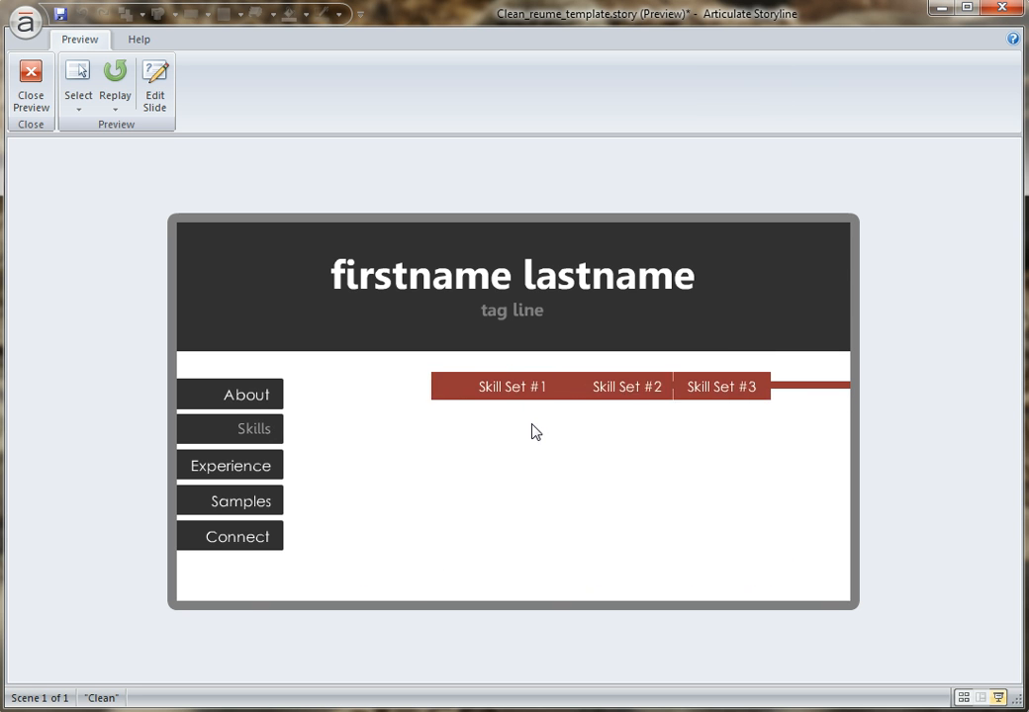
{"action": "left_click", "coordinate": [469, 388]}
{"action": "left_click", "coordinate": [570, 388]}
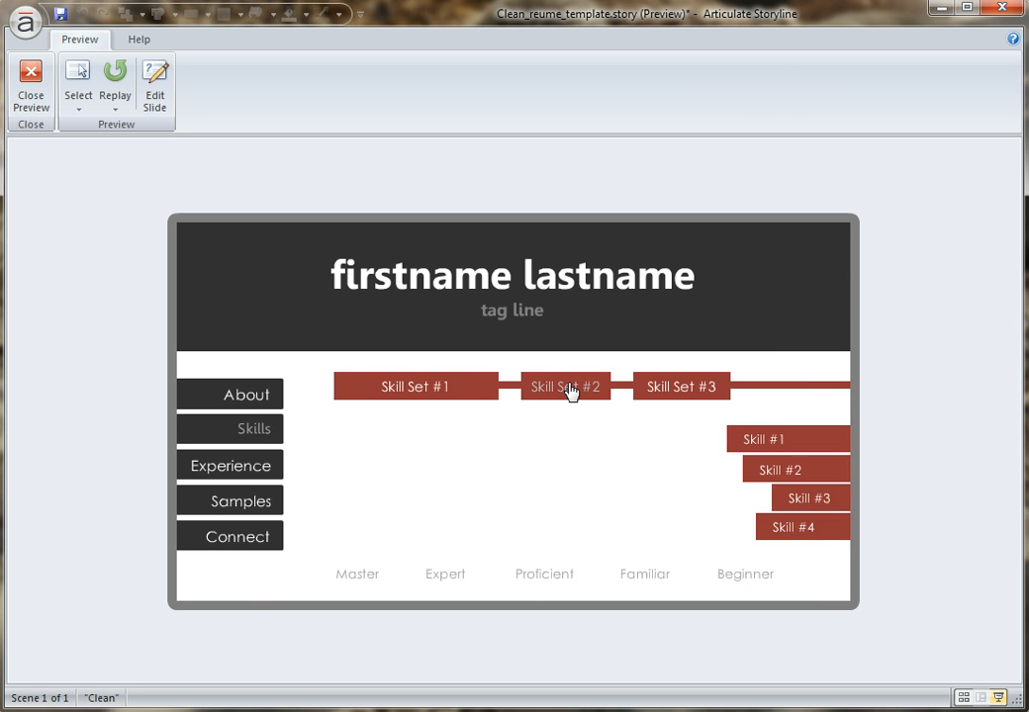
{"action": "left_click", "coordinate": [668, 388]}
Preview the Experience timeline and view the details of Past Experience #1 and Past Experience #2.
{"action": "left_click", "coordinate": [238, 471]}
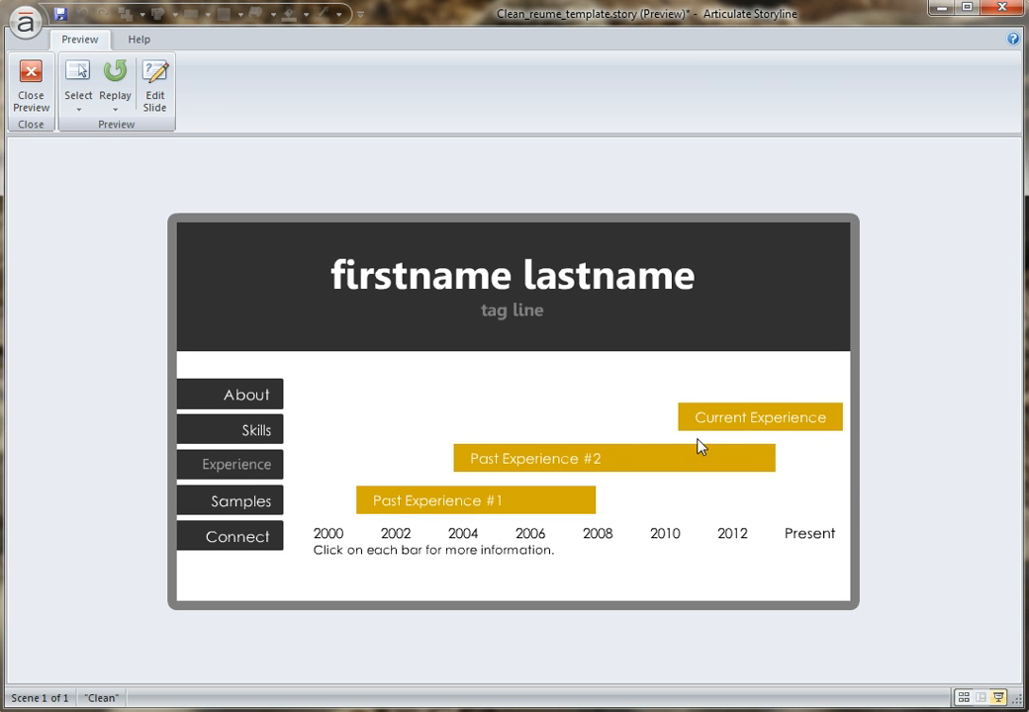
{"action": "left_click", "coordinate": [434, 506]}
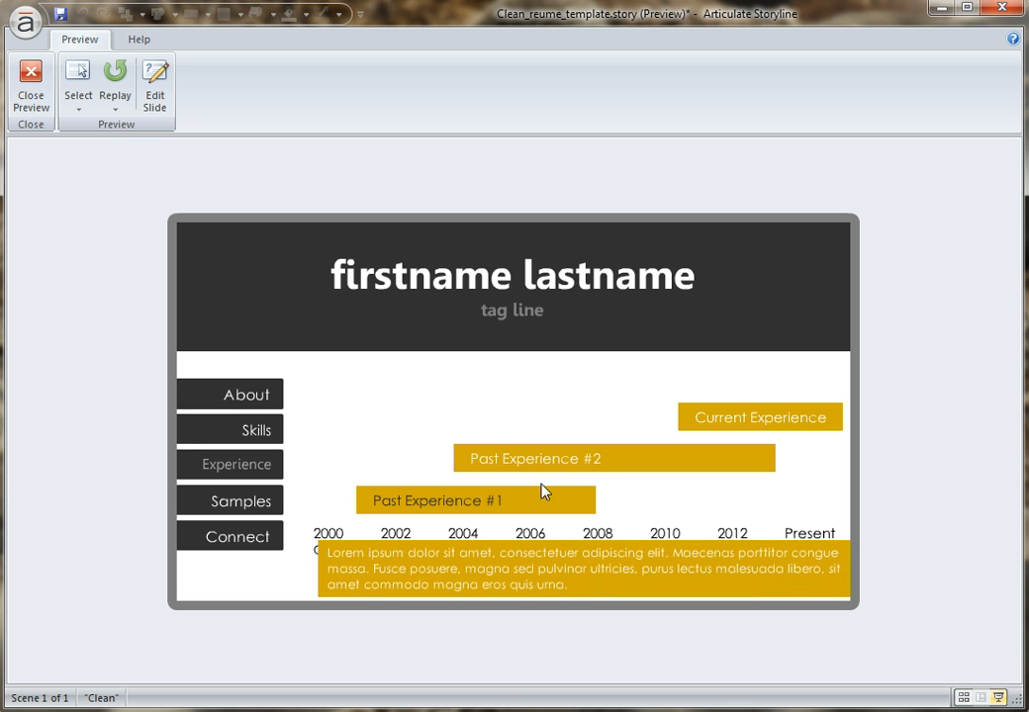
{"action": "left_click", "coordinate": [490, 461]}
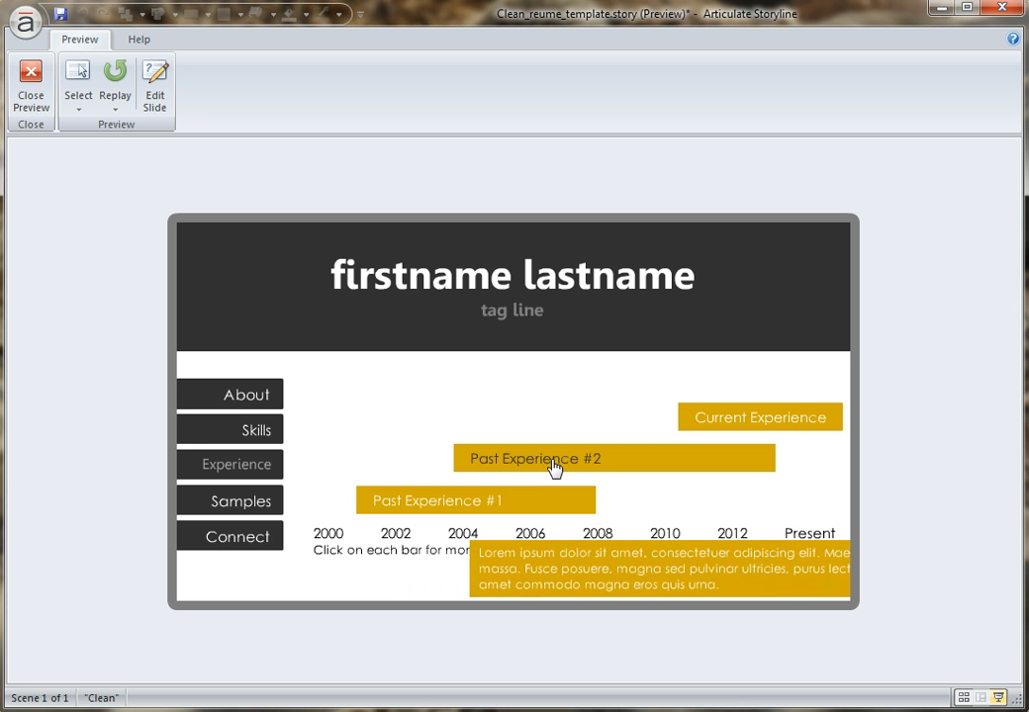
Preview the Samples section, view Element #2 in the Project #1 lightbox and close the lightbox.
{"action": "left_click", "coordinate": [248, 506]}
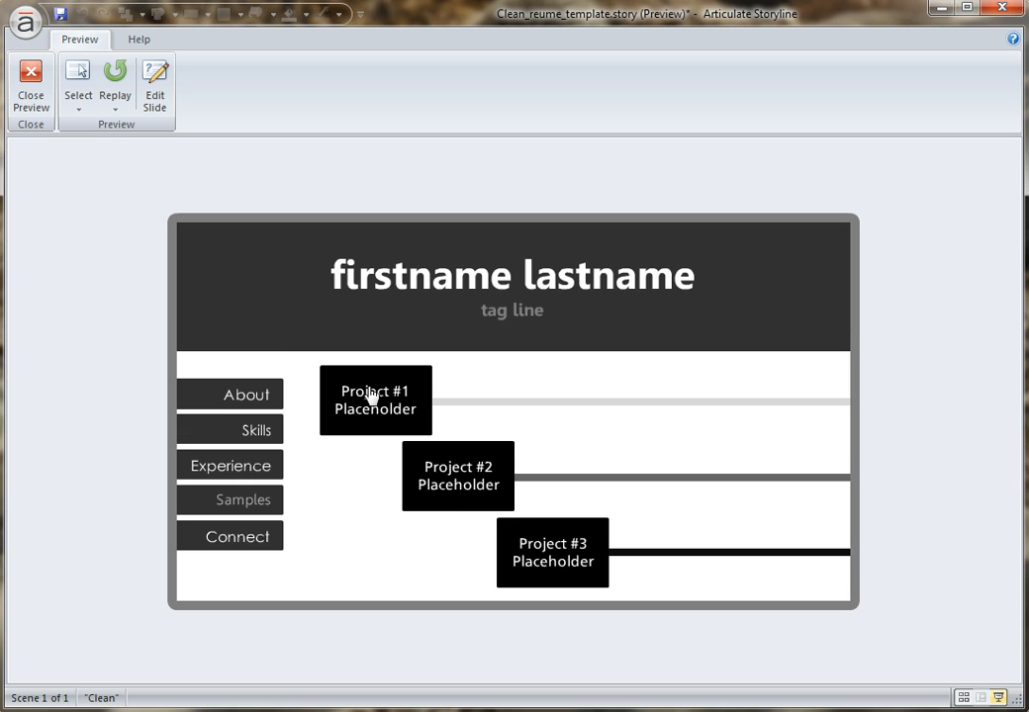
{"action": "left_click", "coordinate": [369, 407]}
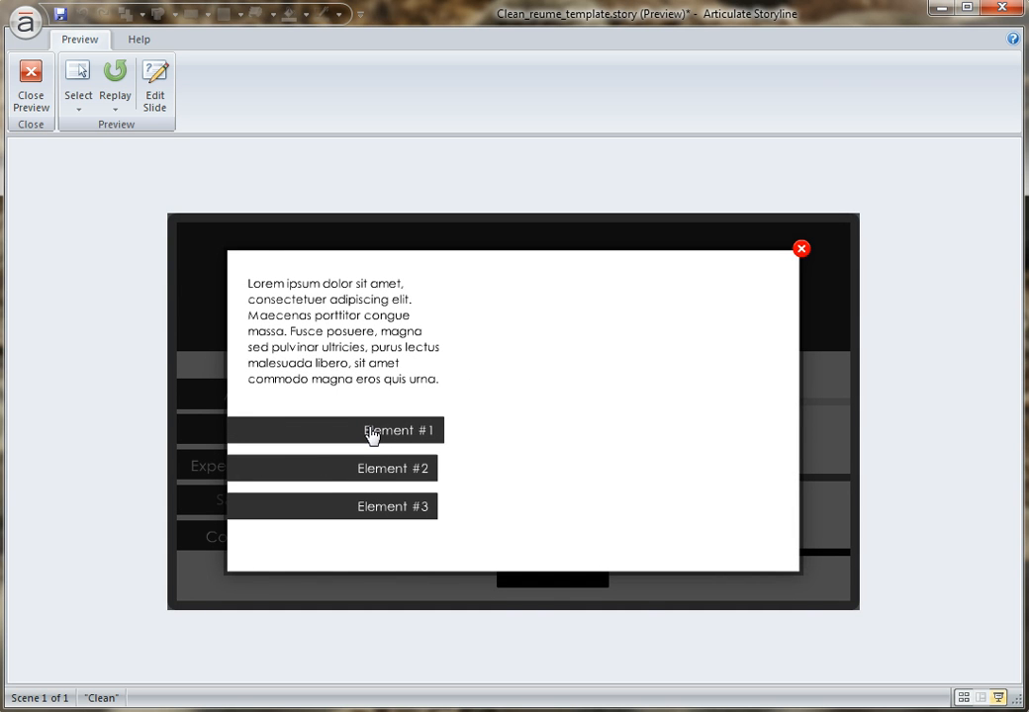
{"action": "left_click", "coordinate": [375, 473]}
{"action": "left_click", "coordinate": [375, 476]}
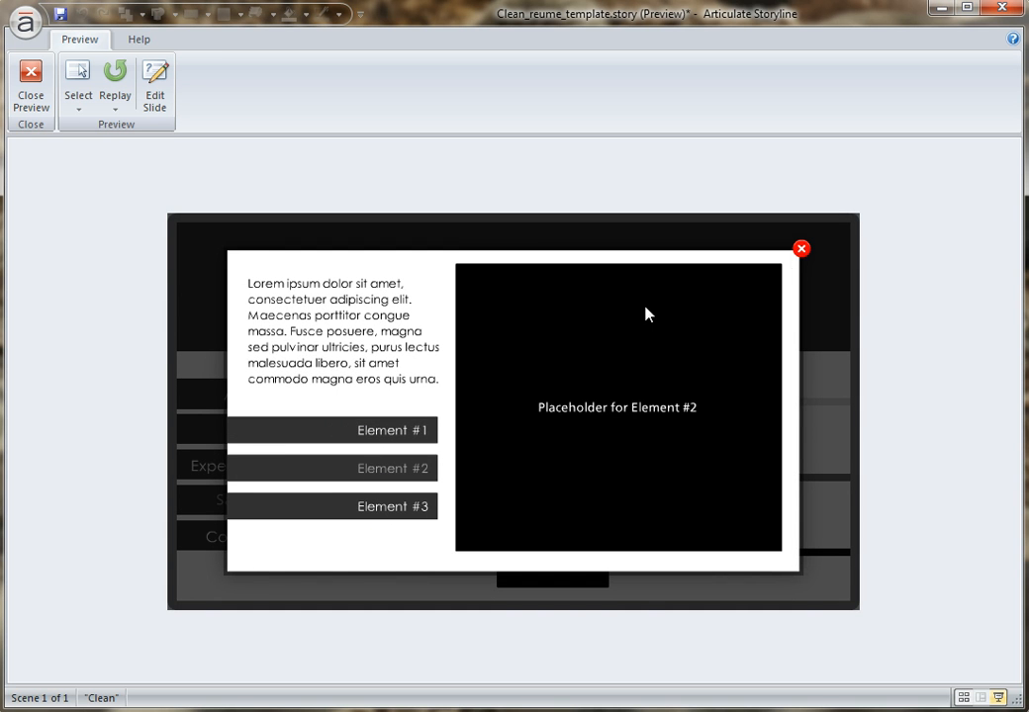
{"action": "left_click", "coordinate": [801, 250]}
View and close the Project #2 and Project #3 lightboxes, and show the Connect section.
{"action": "left_click", "coordinate": [482, 467]}
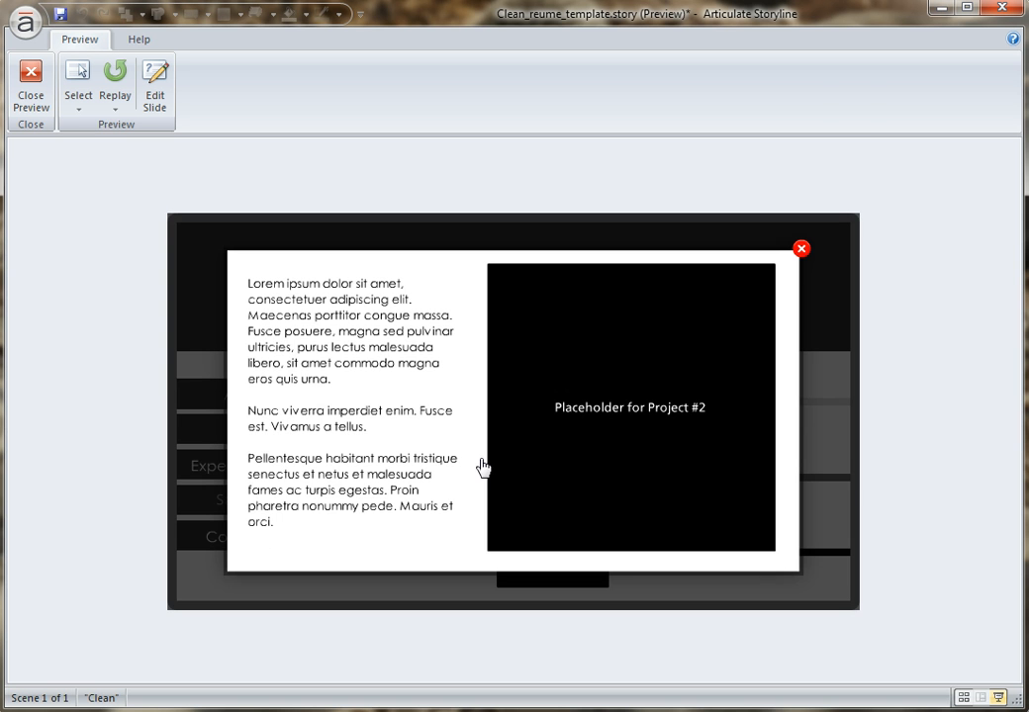
{"action": "left_click", "coordinate": [801, 250]}
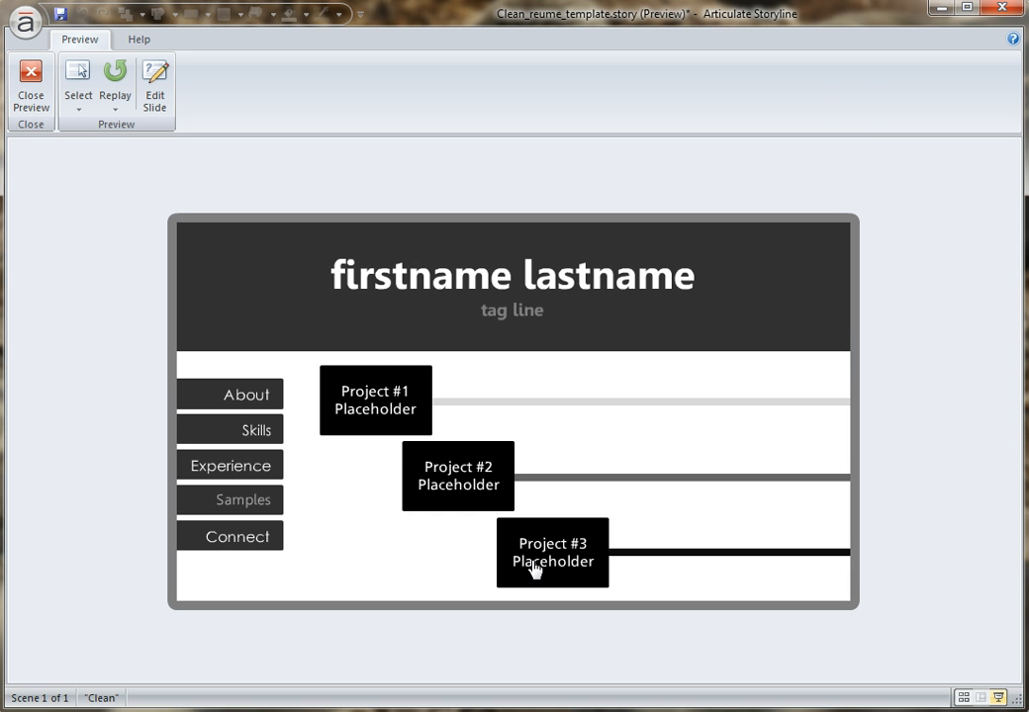
{"action": "left_click", "coordinate": [534, 564]}
{"action": "left_click", "coordinate": [800, 251]}
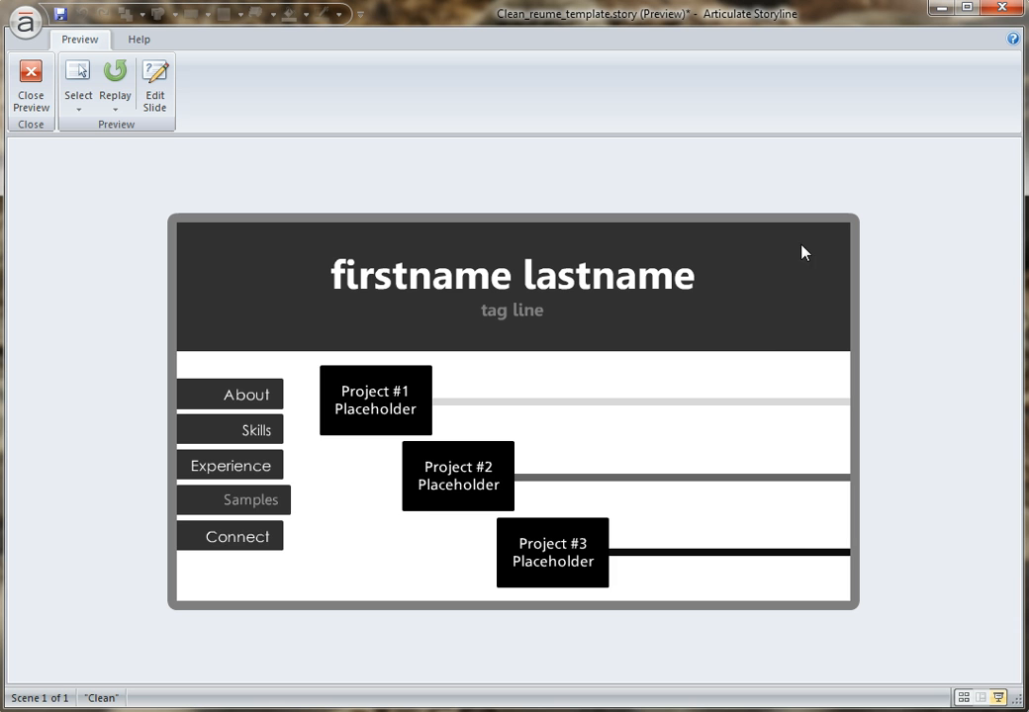
{"action": "left_click", "coordinate": [250, 546]}
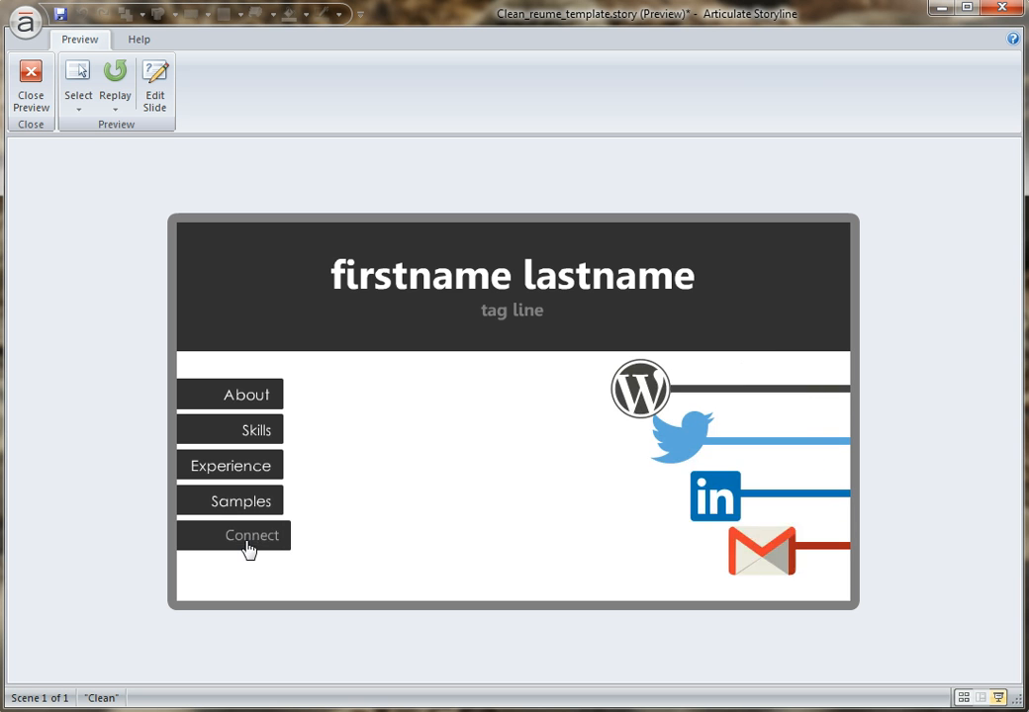
Close the preview and open slide 1.1 at its base layer.
{"action": "left_click", "coordinate": [29, 79]}
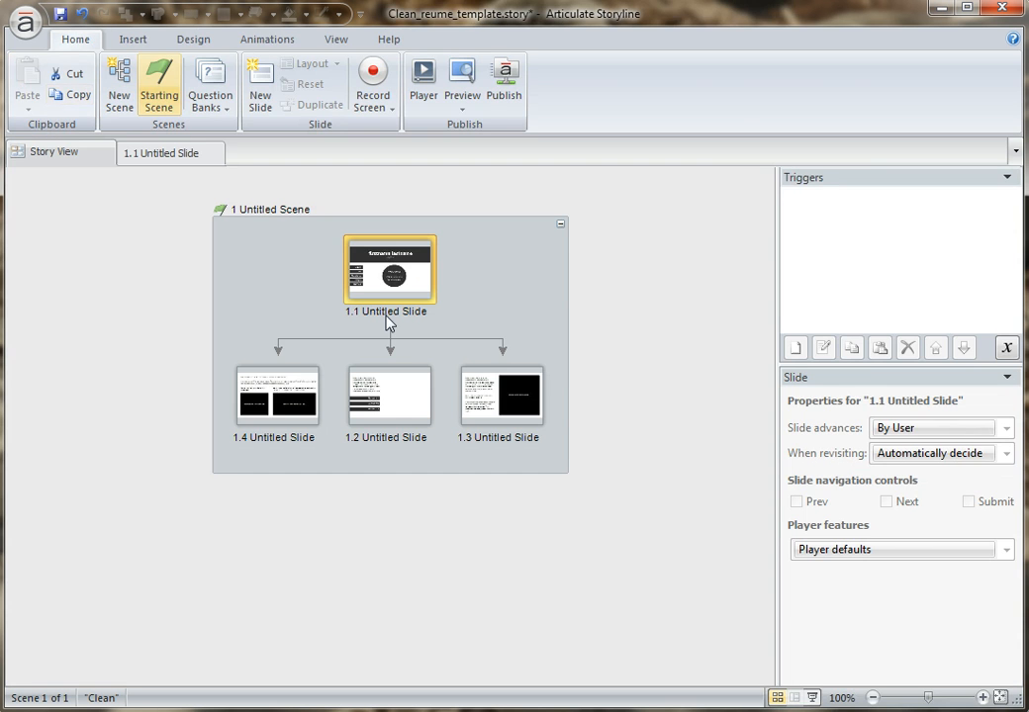
{"action": "left_click", "coordinate": [176, 153]}
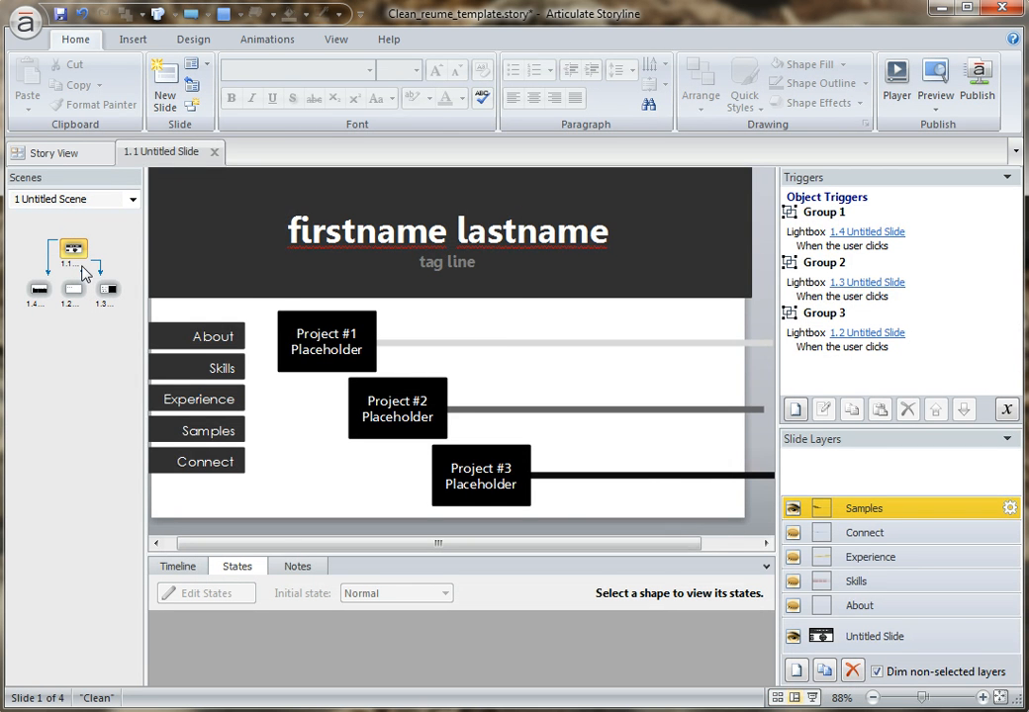
{"action": "left_click", "coordinate": [863, 636]}
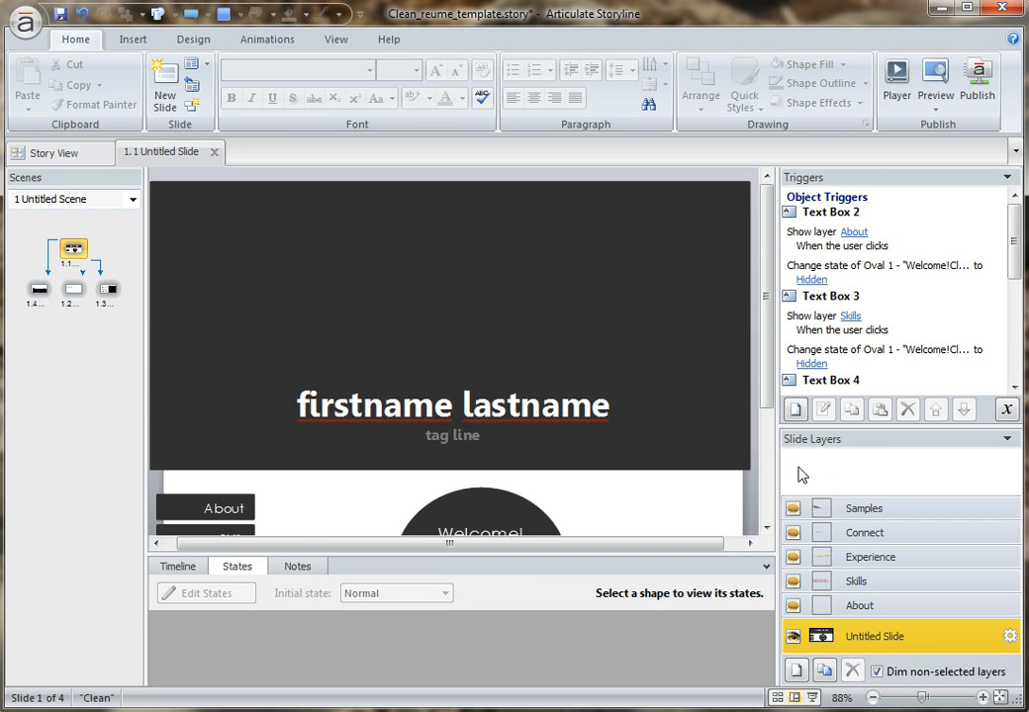
{"action": "left_click_drag", "start_coordinate": [762, 314], "coordinate": [773, 446]}
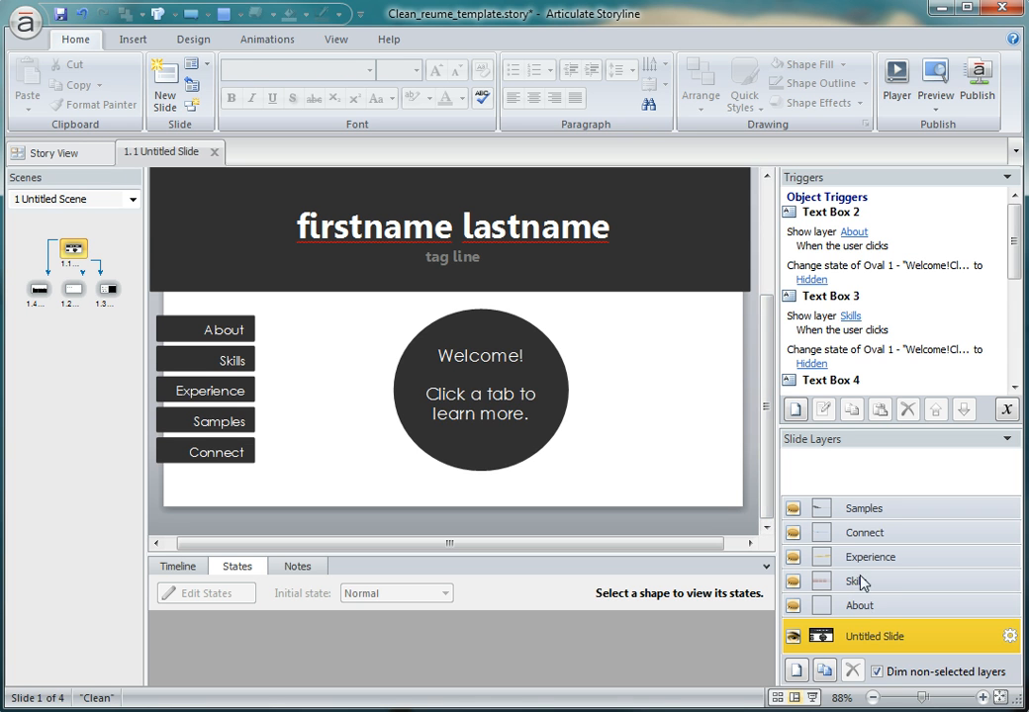
Show the About layer and inspect the Philosophy, About #2 and About #3 buttons one by one.
{"action": "left_click", "coordinate": [866, 606]}
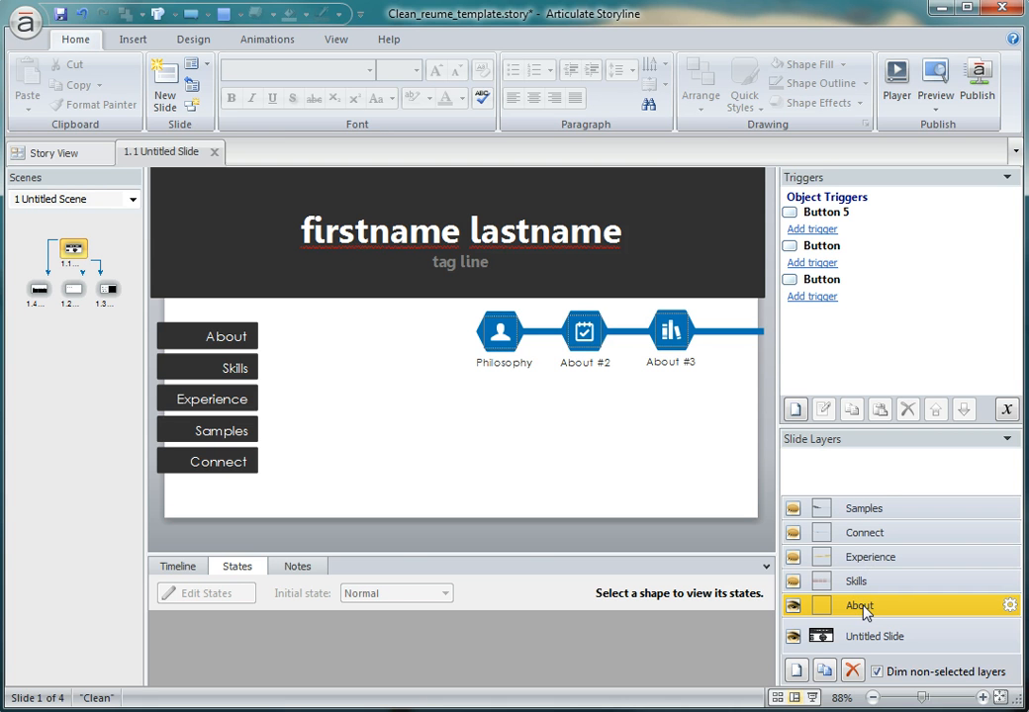
{"action": "left_click", "coordinate": [498, 335]}
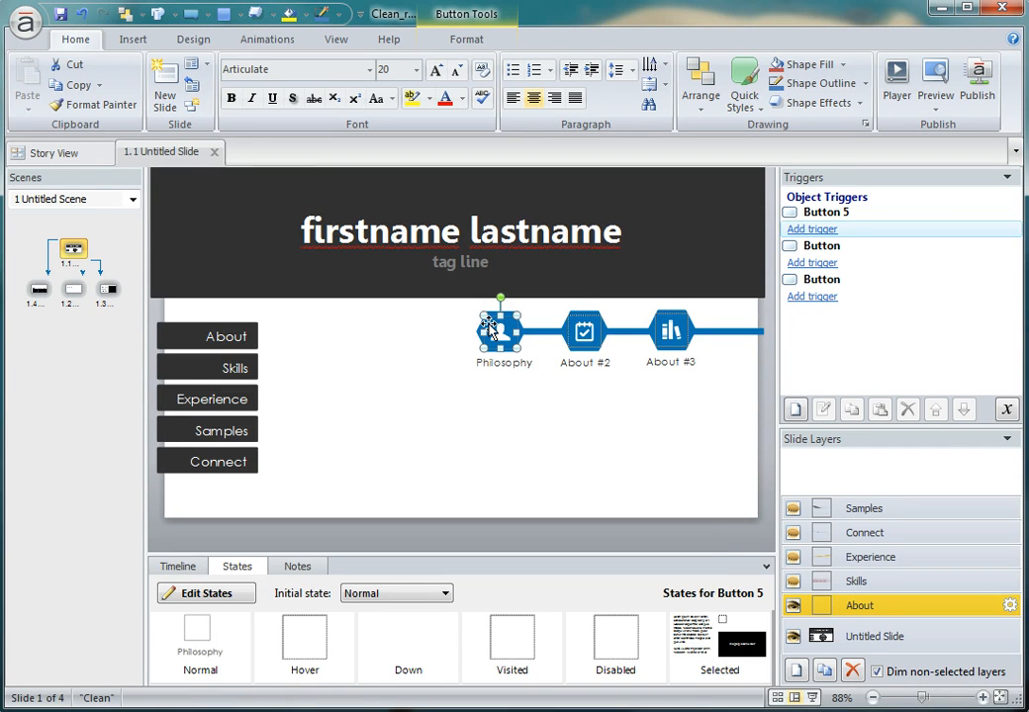
{"action": "left_click", "coordinate": [585, 334]}
{"action": "left_click", "coordinate": [671, 332]}
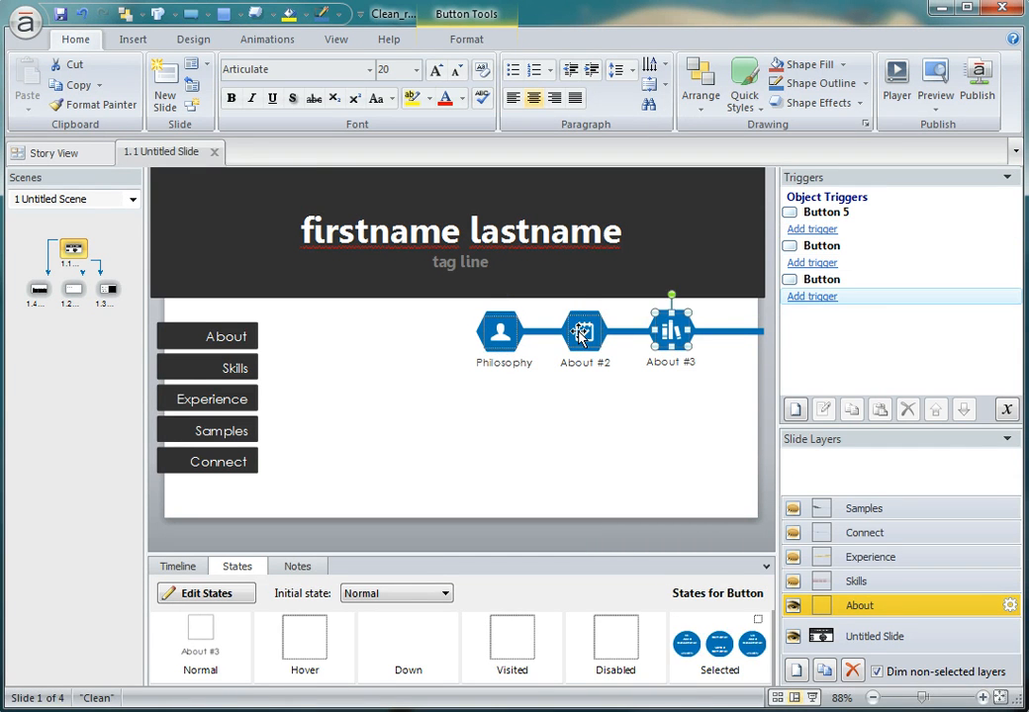
{"action": "left_click", "coordinate": [585, 333]}
{"action": "left_click", "coordinate": [507, 337]}
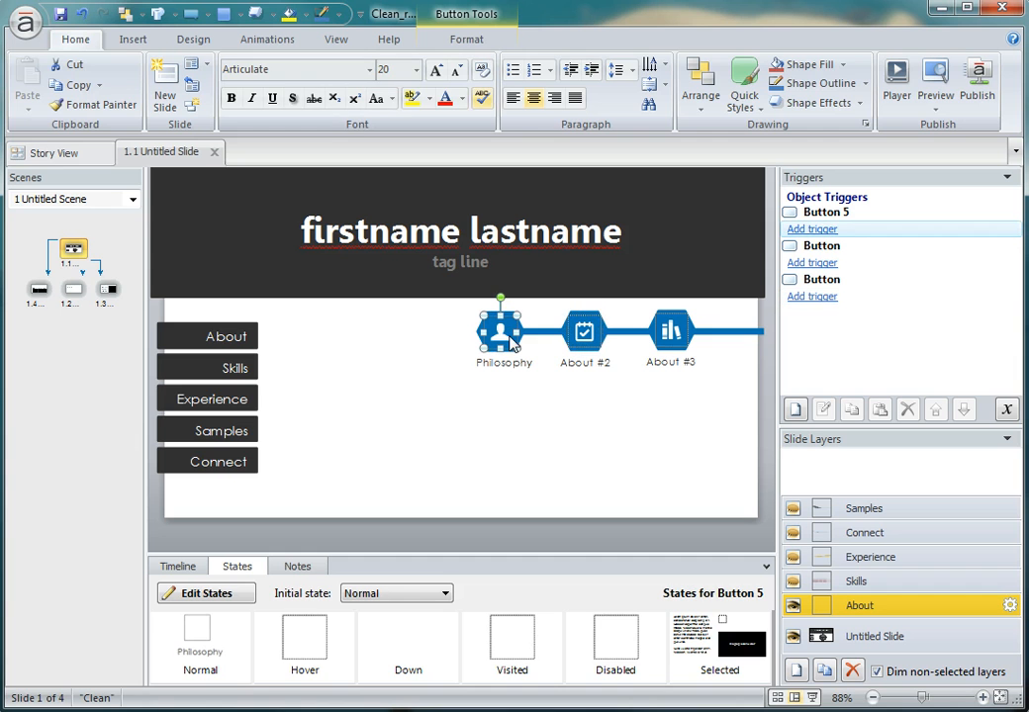
Browse the full gallery of button icons available for the Philosophy button and close it without choosing one.
{"action": "left_click", "coordinate": [476, 41]}
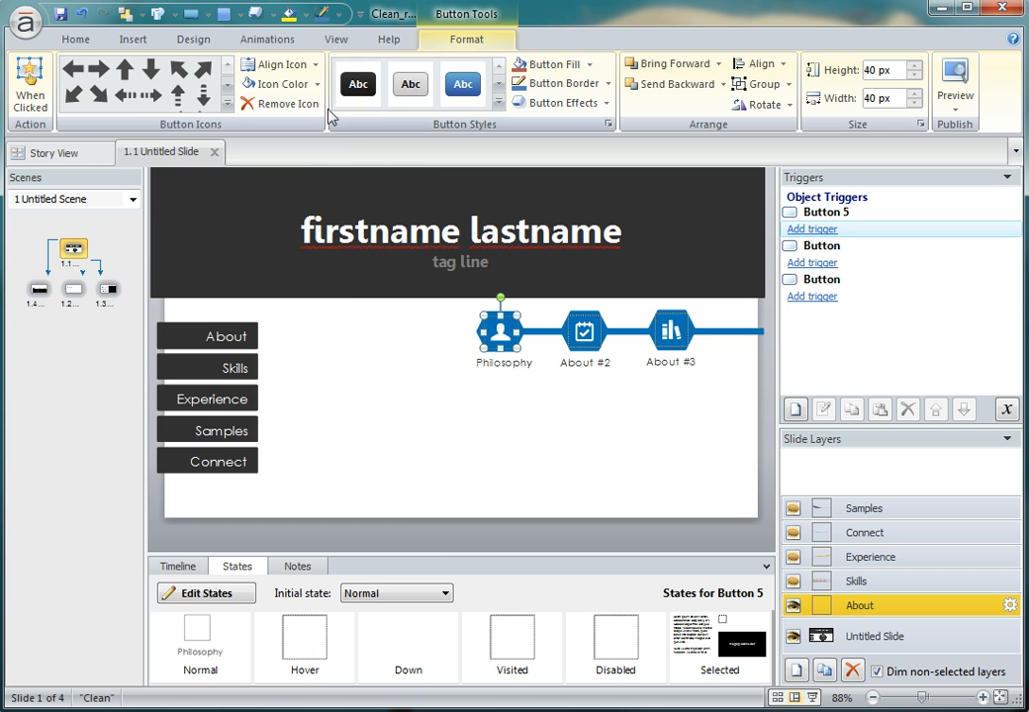
{"action": "left_click", "coordinate": [227, 104]}
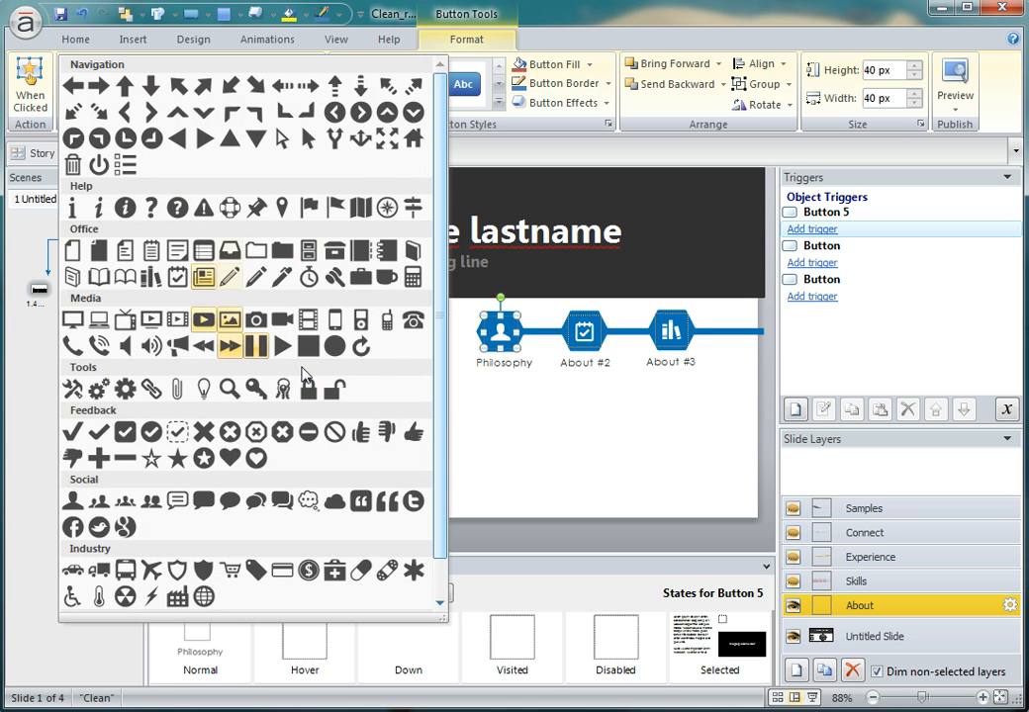
{"action": "key", "text": "Escape"}
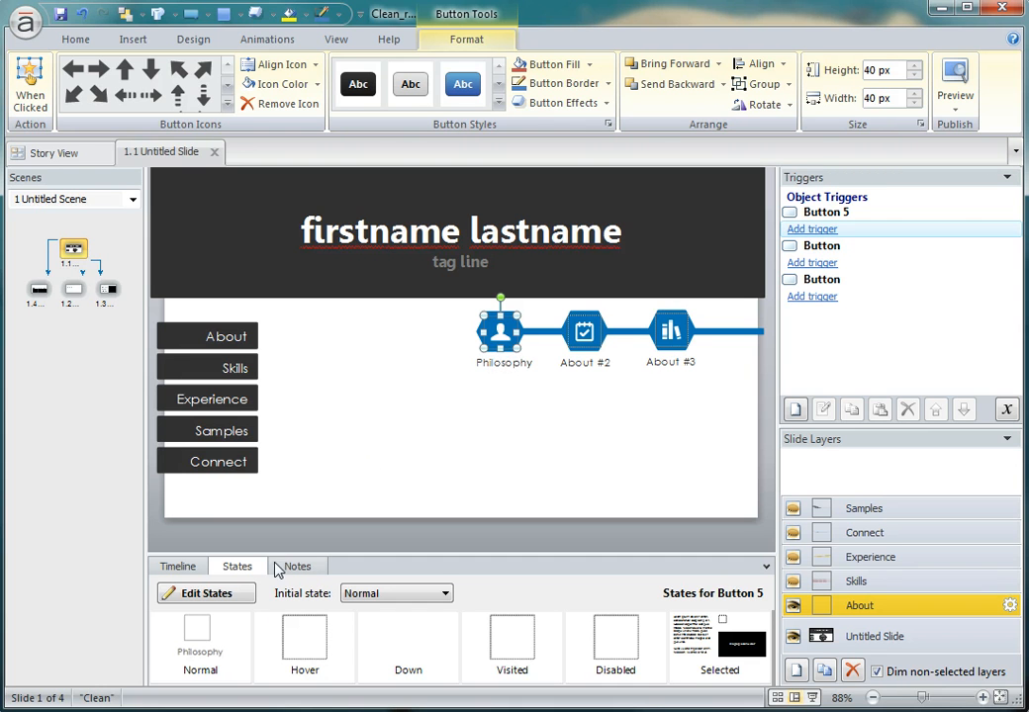
Compare the Normal and Selected states of the Philosophy, About #2 and About #3 buttons.
{"action": "left_click", "coordinate": [213, 638]}
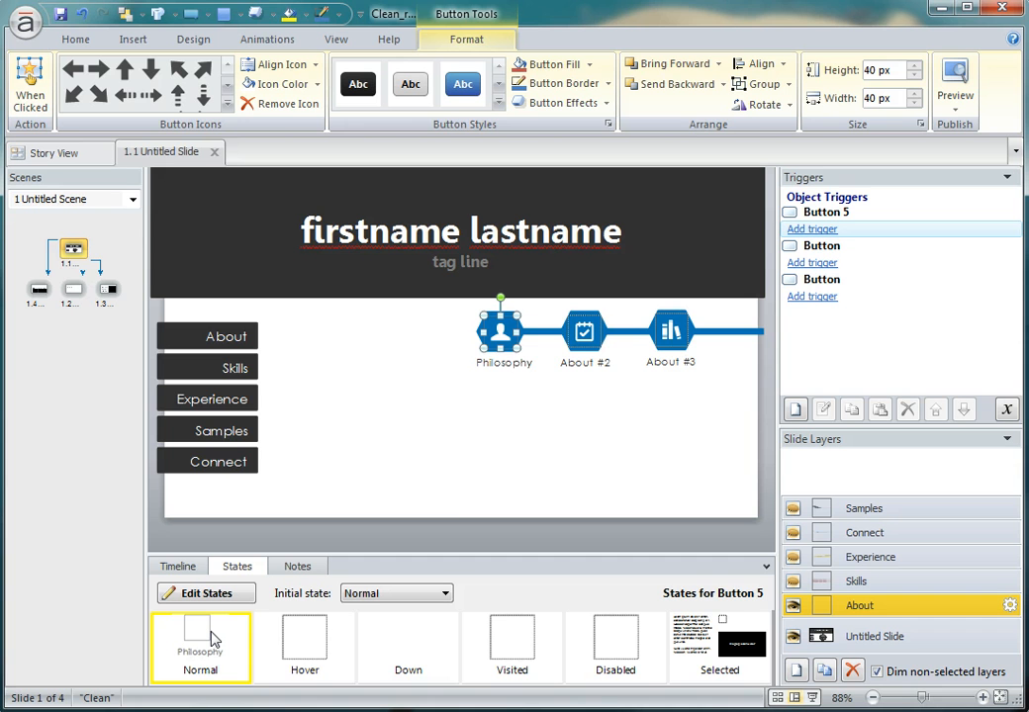
{"action": "left_click", "coordinate": [733, 658]}
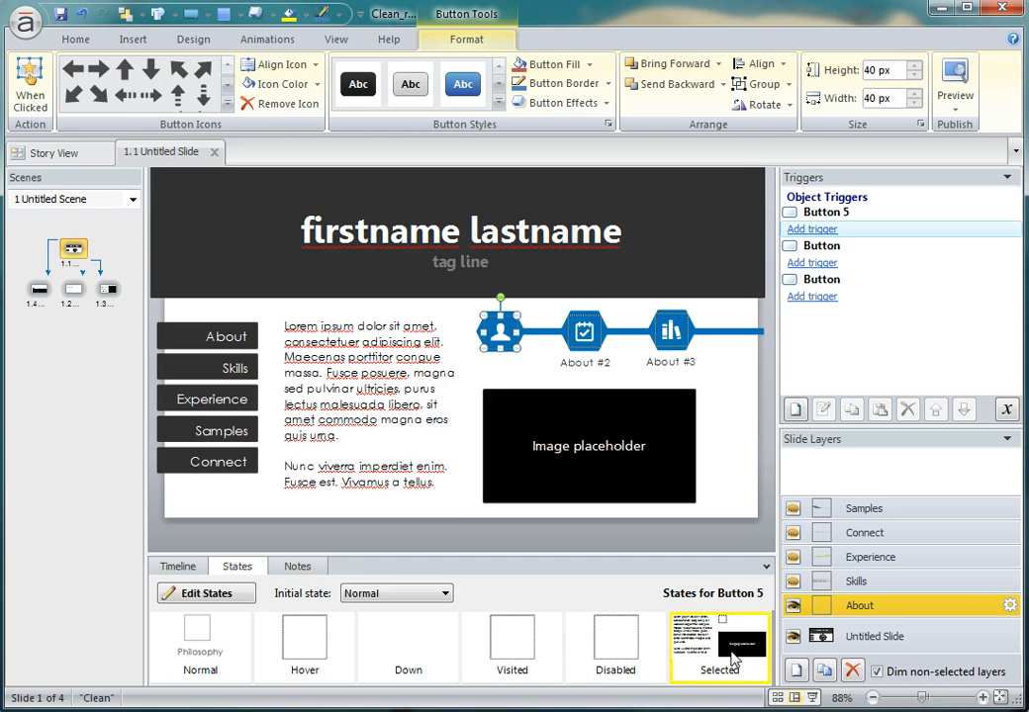
{"action": "left_click", "coordinate": [584, 331]}
{"action": "left_click", "coordinate": [213, 643]}
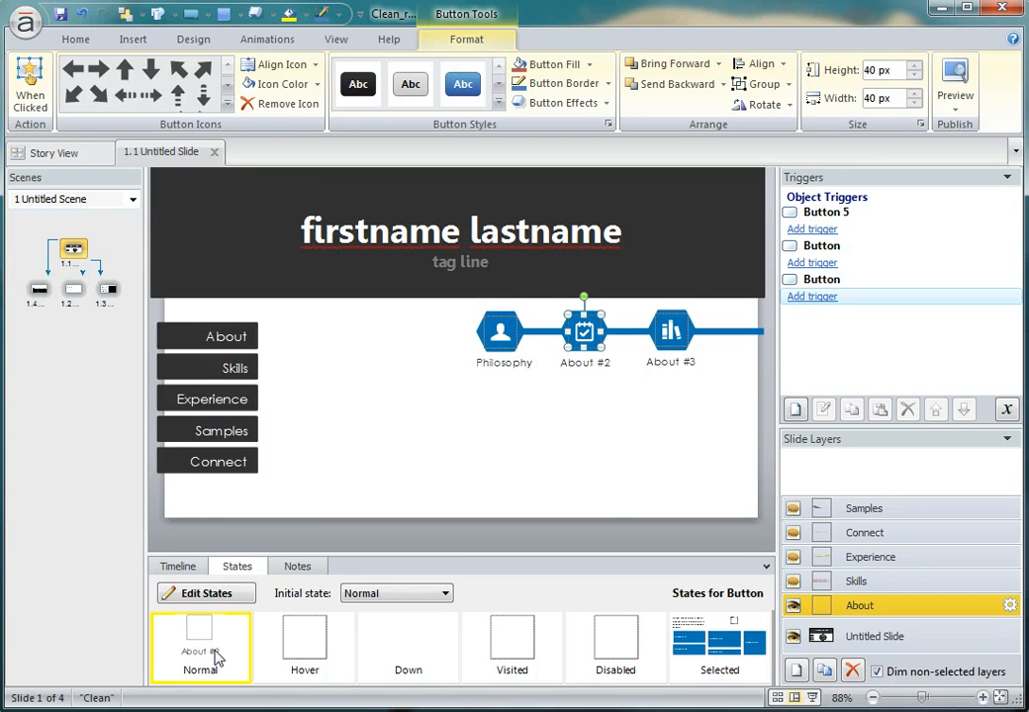
{"action": "left_click", "coordinate": [735, 658]}
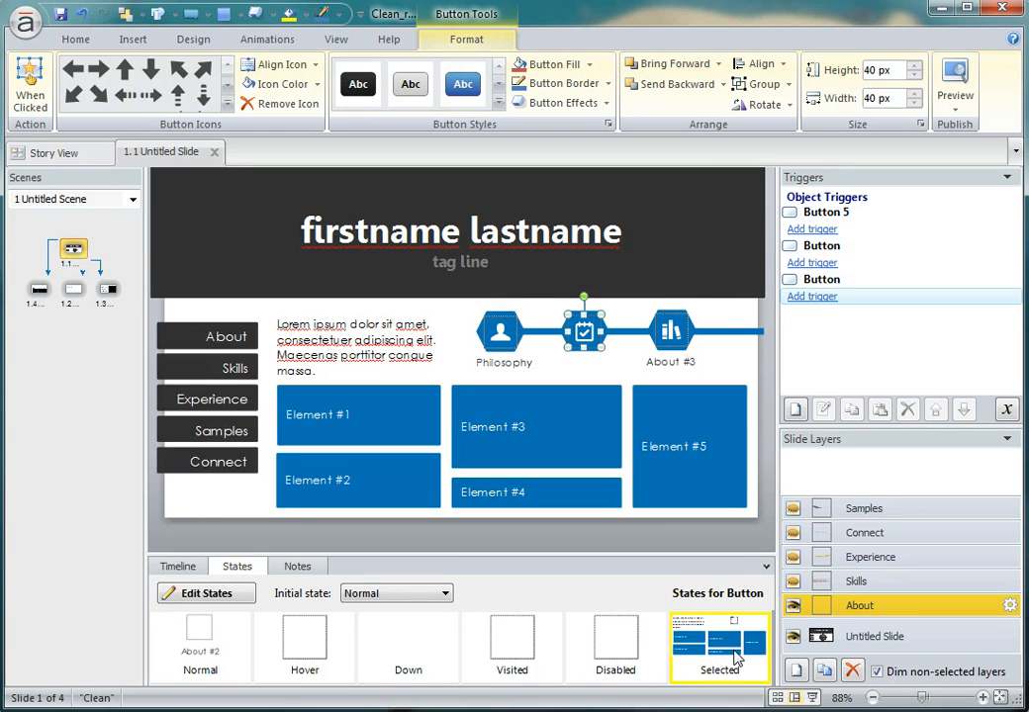
{"action": "left_click", "coordinate": [670, 330]}
{"action": "left_click", "coordinate": [198, 645]}
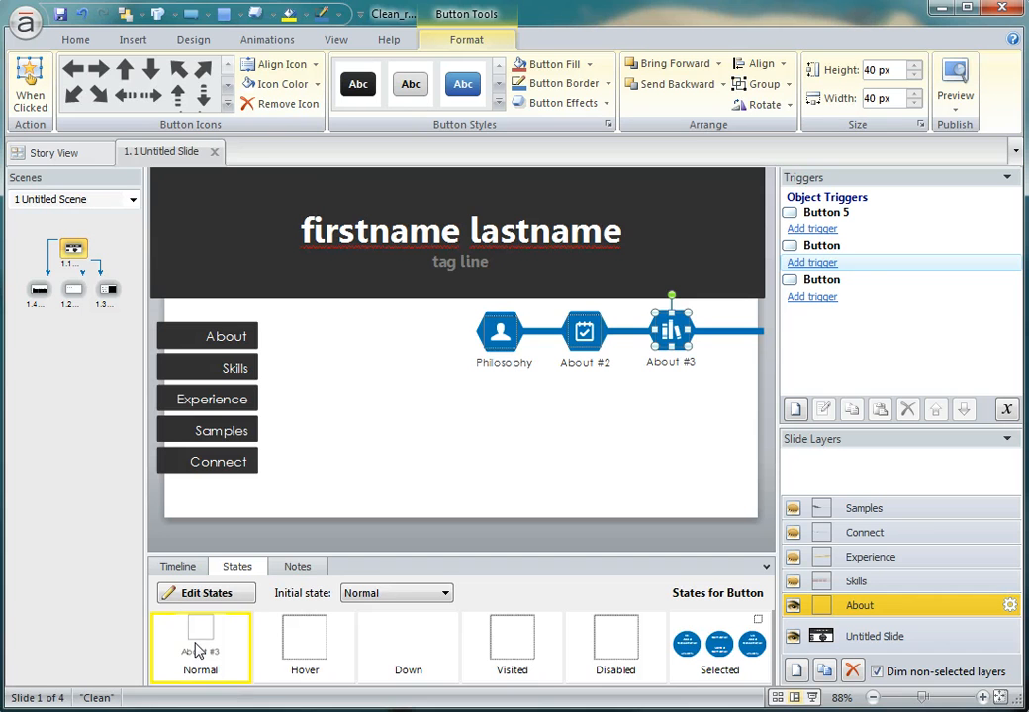
{"action": "left_click", "coordinate": [737, 641]}
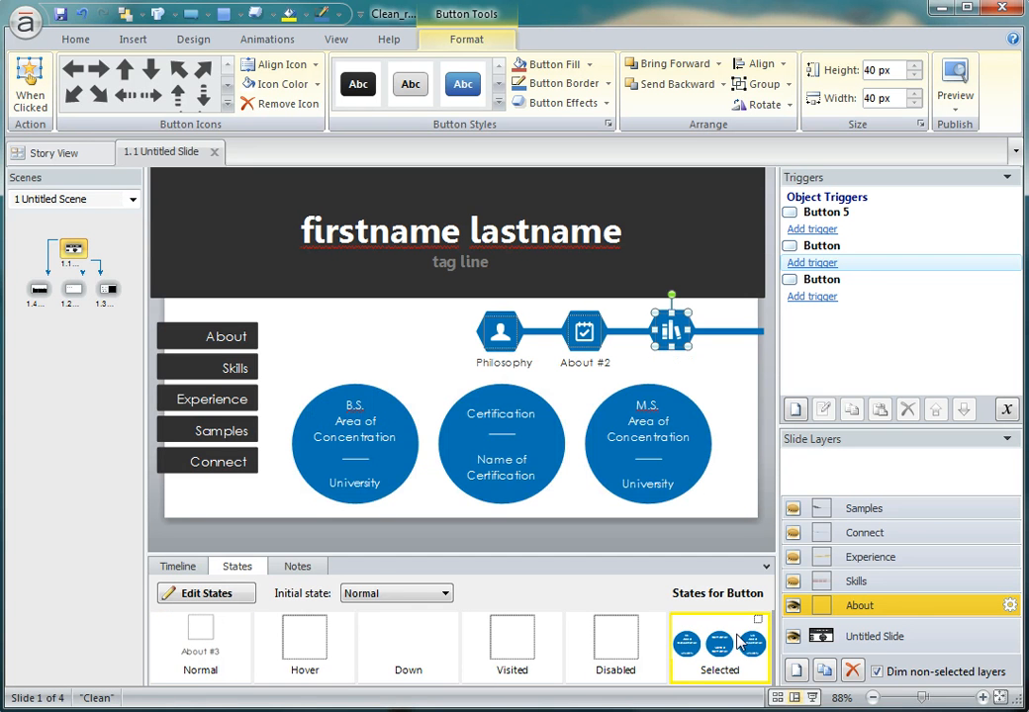
Edit the states of the About #3 button, check the entrance animation of the three circles in its Selected state, and finish editing.
{"action": "left_click", "coordinate": [233, 593]}
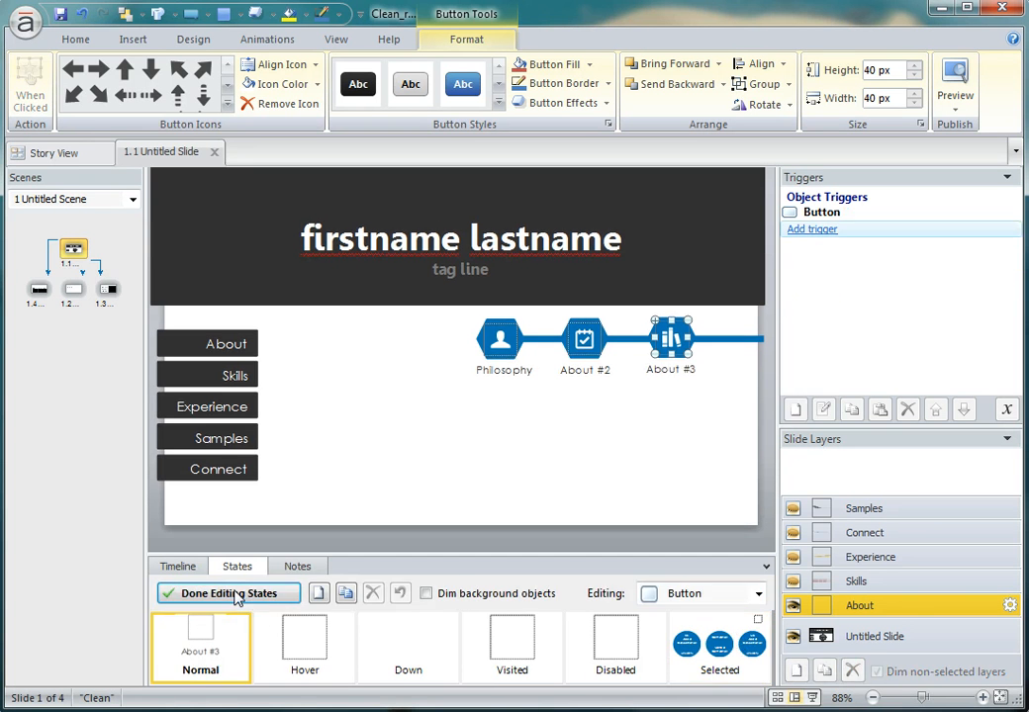
{"action": "left_click", "coordinate": [651, 479]}
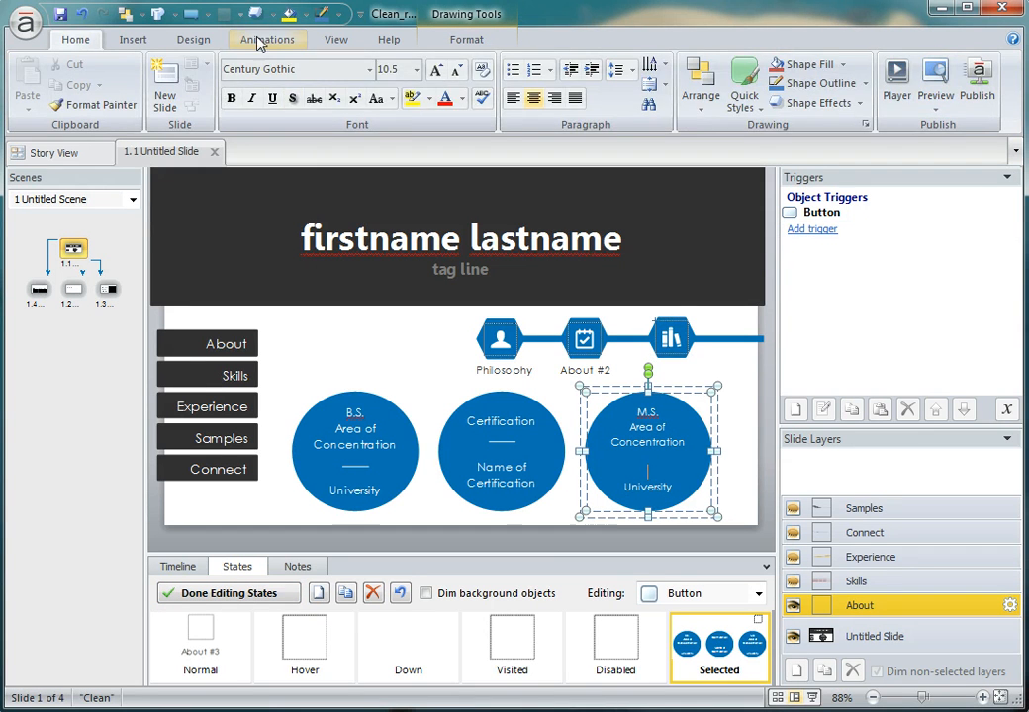
{"action": "left_click", "coordinate": [261, 40]}
{"action": "left_click", "coordinate": [502, 445]}
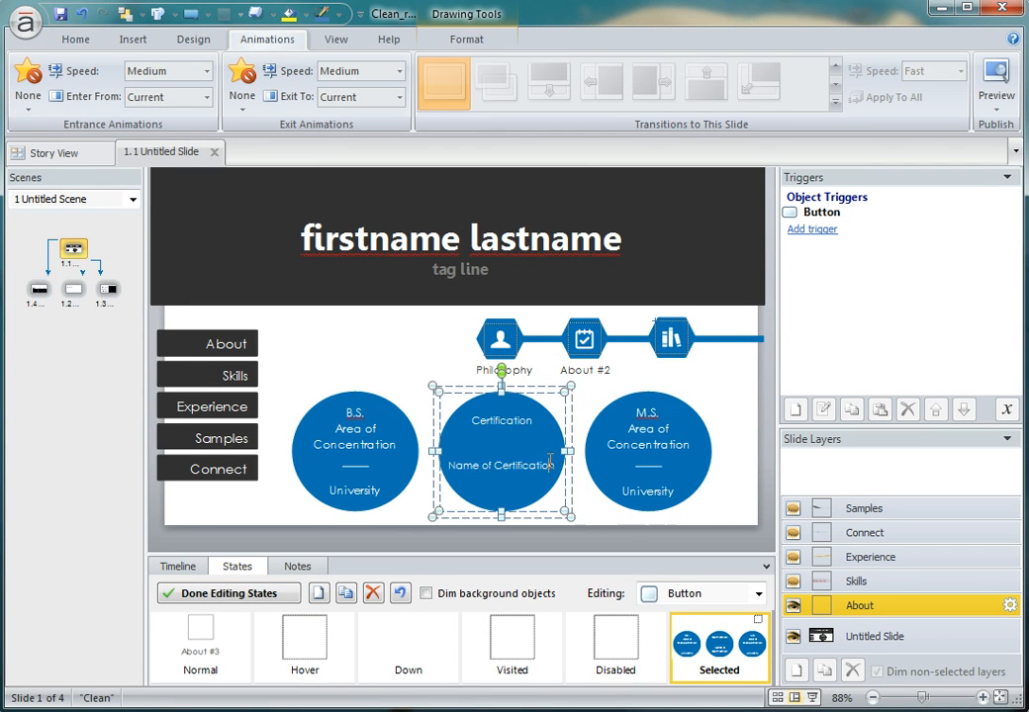
{"action": "left_click", "coordinate": [648, 455], "text": "shift"}
{"action": "left_click", "coordinate": [363, 459], "text": "shift"}
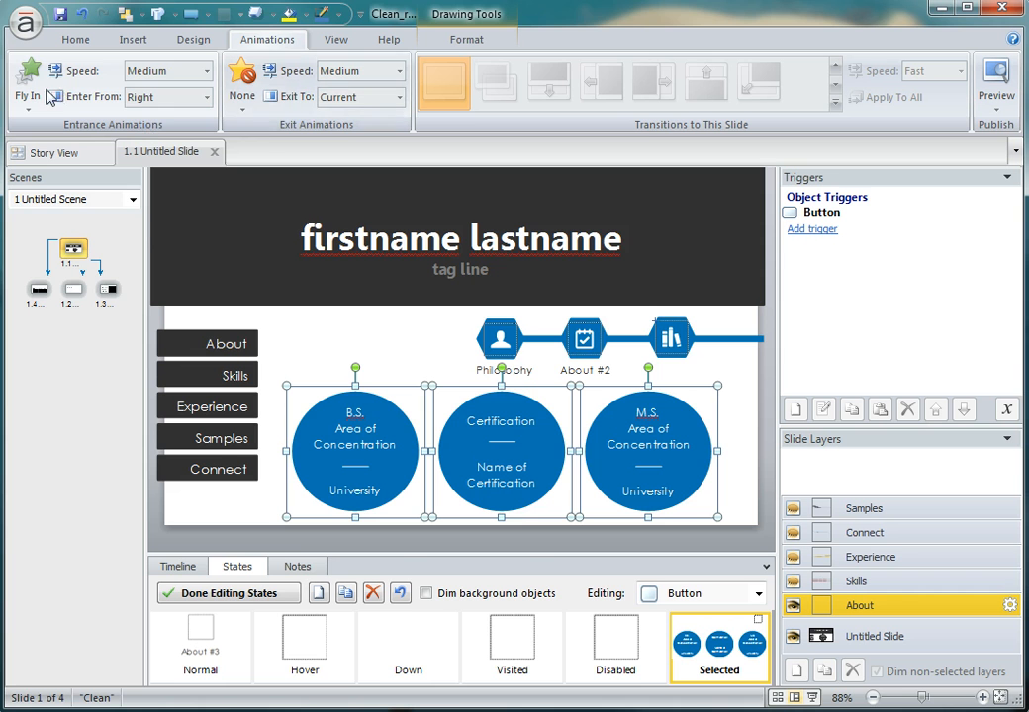
{"action": "left_click", "coordinate": [386, 343]}
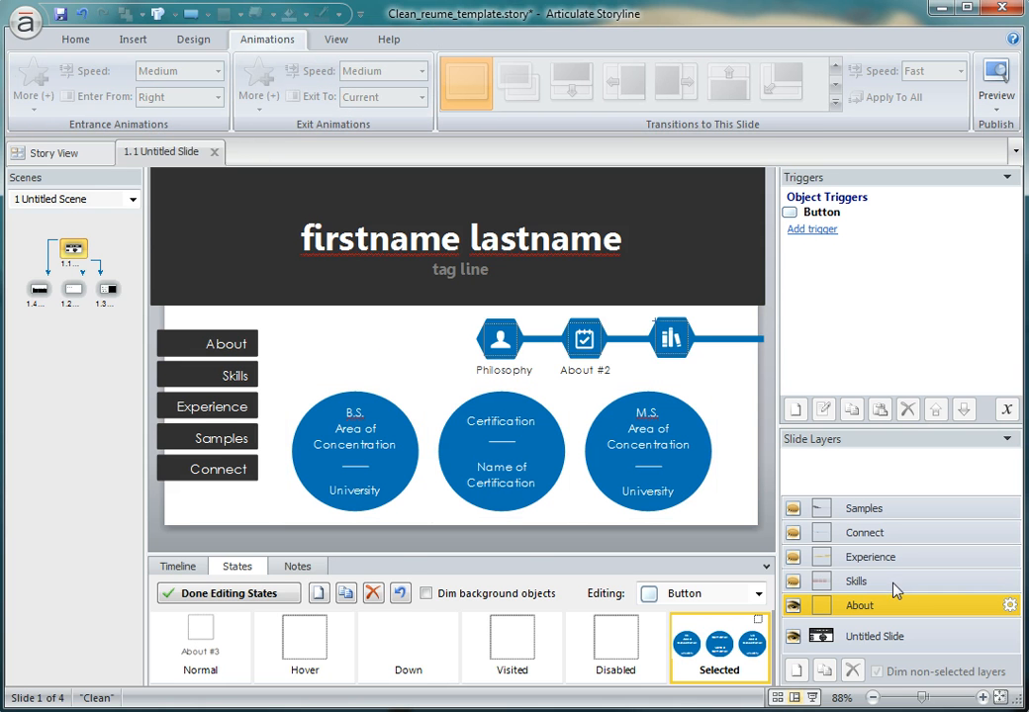
{"action": "left_click", "coordinate": [193, 596]}
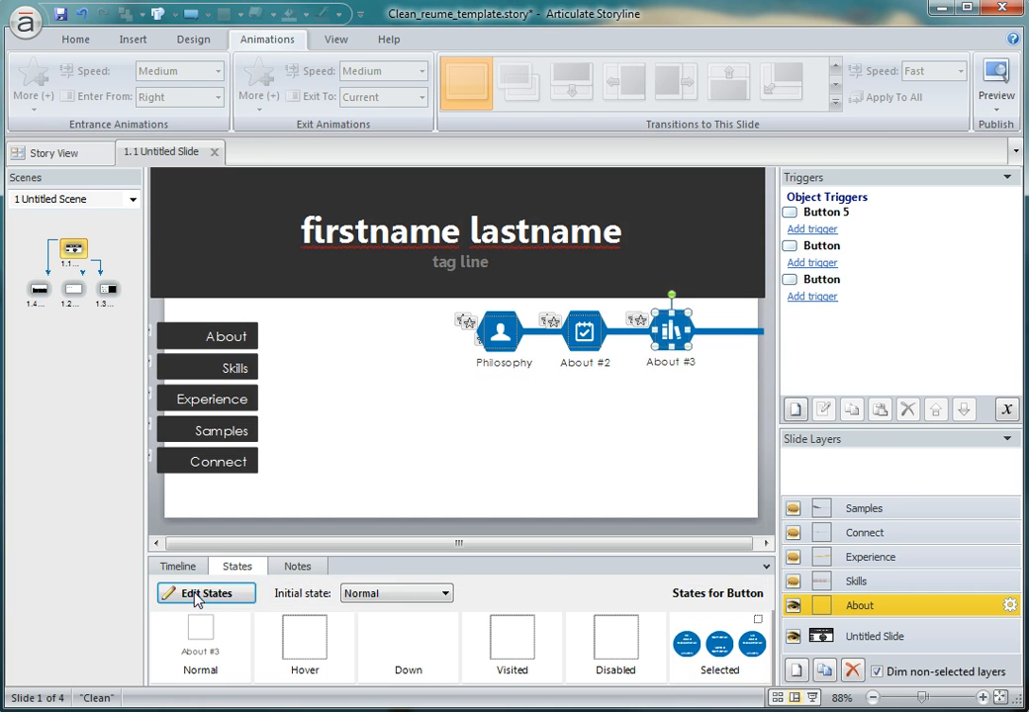
Show the Skills layer and preview the Selected states of Skill Set #1 and Skill Set #2.
{"action": "left_click", "coordinate": [901, 584]}
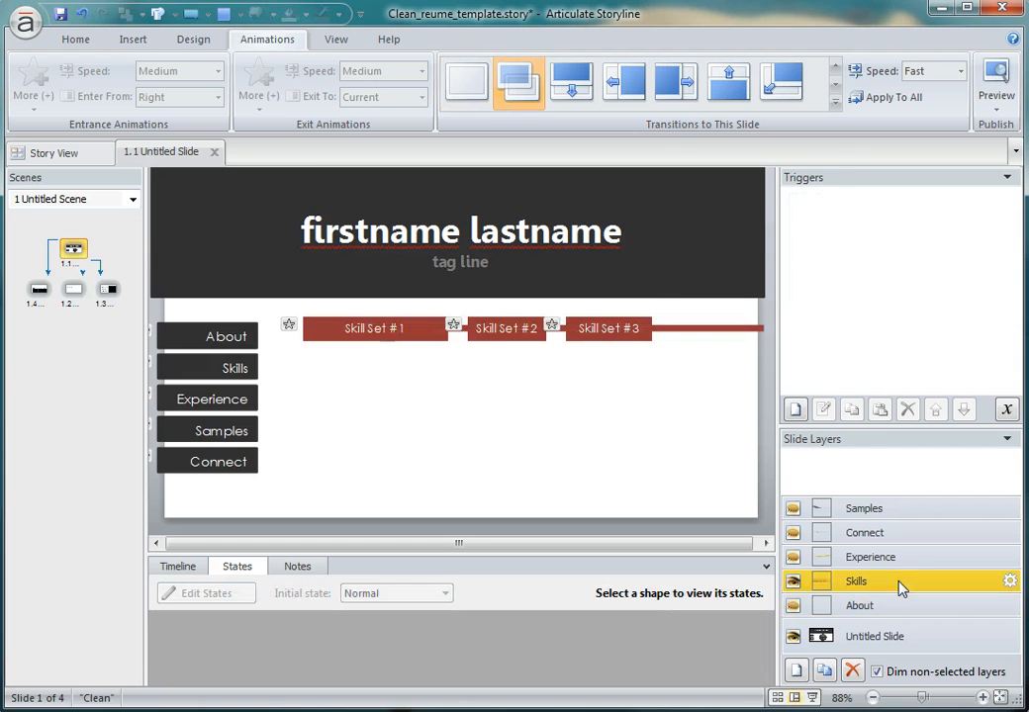
{"action": "left_click", "coordinate": [374, 330]}
{"action": "left_click", "coordinate": [344, 672]}
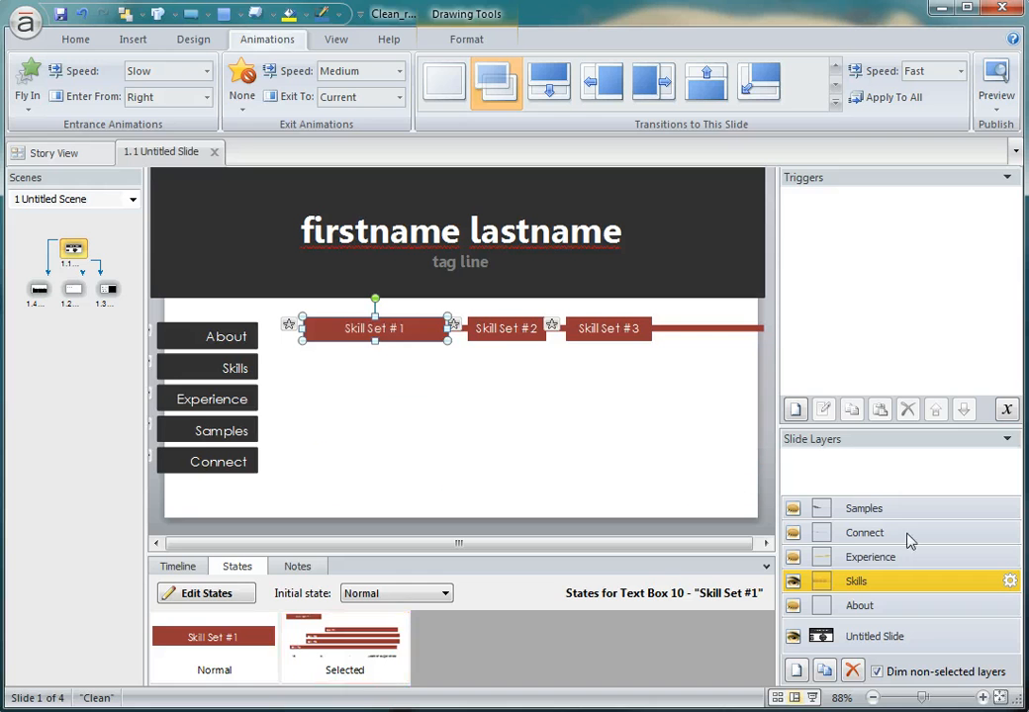
{"action": "left_click", "coordinate": [888, 560]}
{"action": "left_click", "coordinate": [883, 583]}
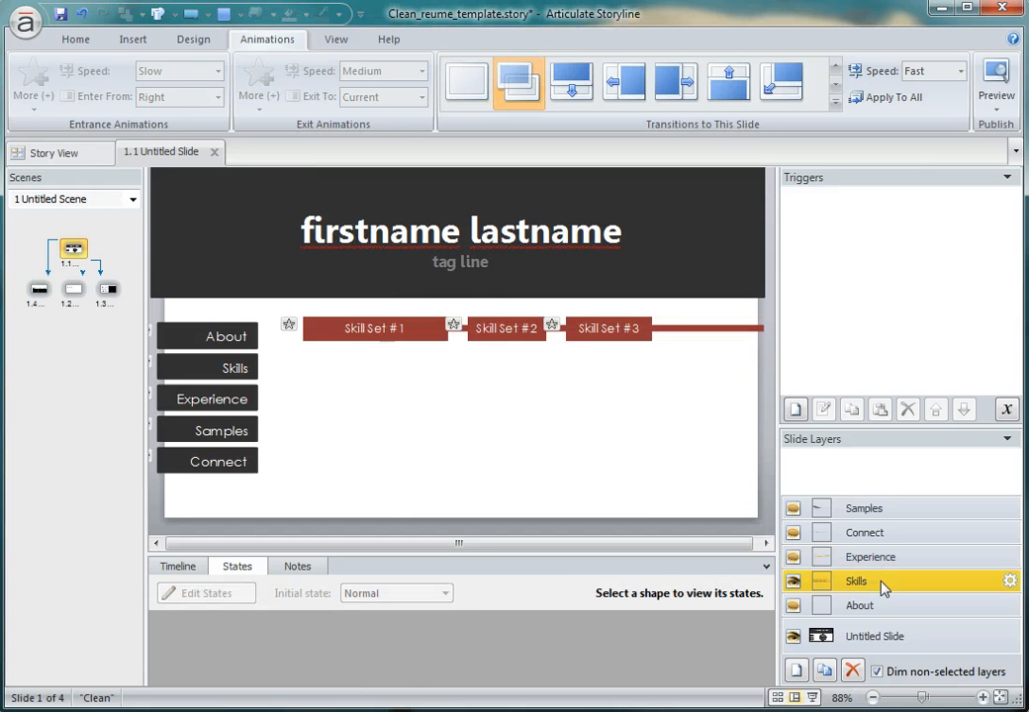
{"action": "left_click", "coordinate": [515, 333]}
{"action": "left_click", "coordinate": [309, 658]}
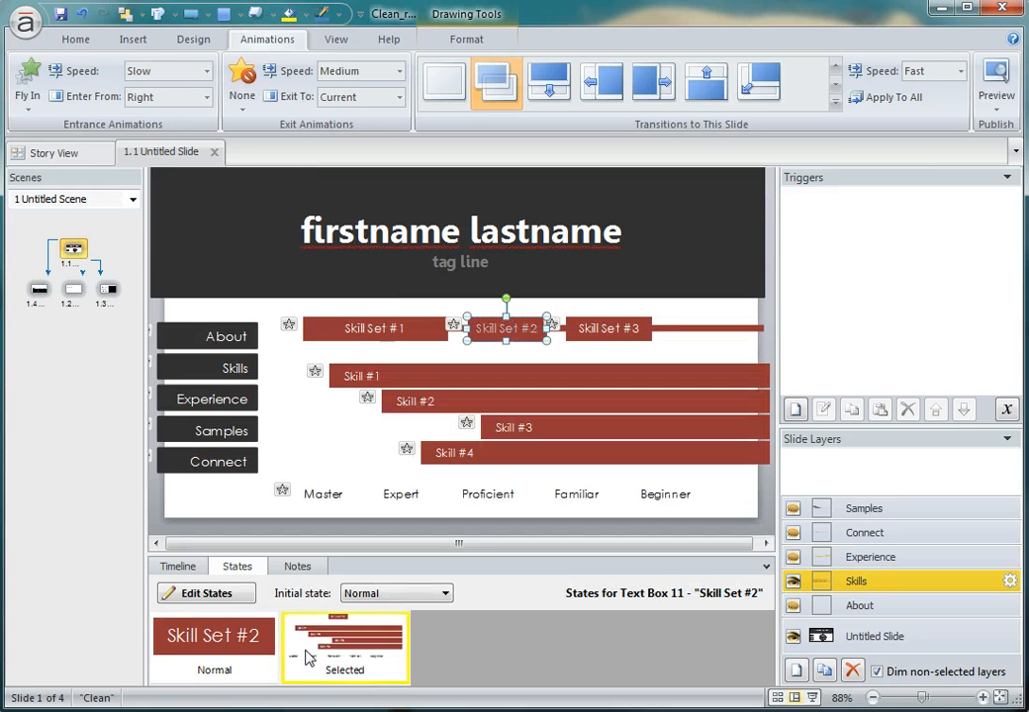
Preview the Selected state of Skill Set #3 and look again at the one of Skill Set #1.
{"action": "left_click", "coordinate": [605, 328]}
{"action": "left_click", "coordinate": [352, 642]}
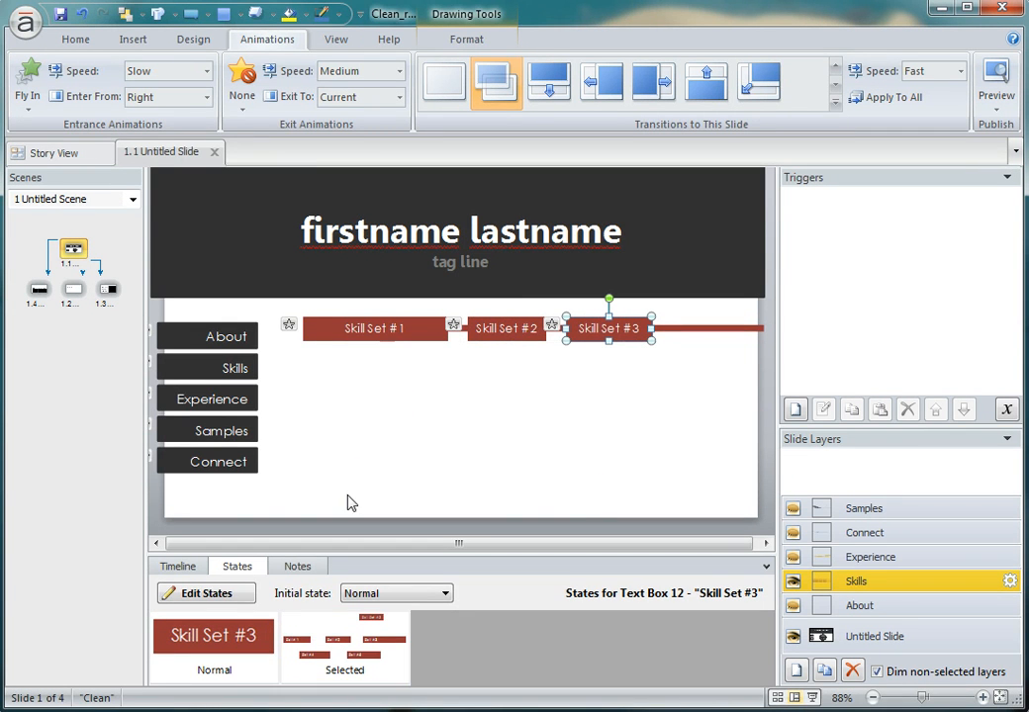
{"action": "left_click", "coordinate": [360, 468]}
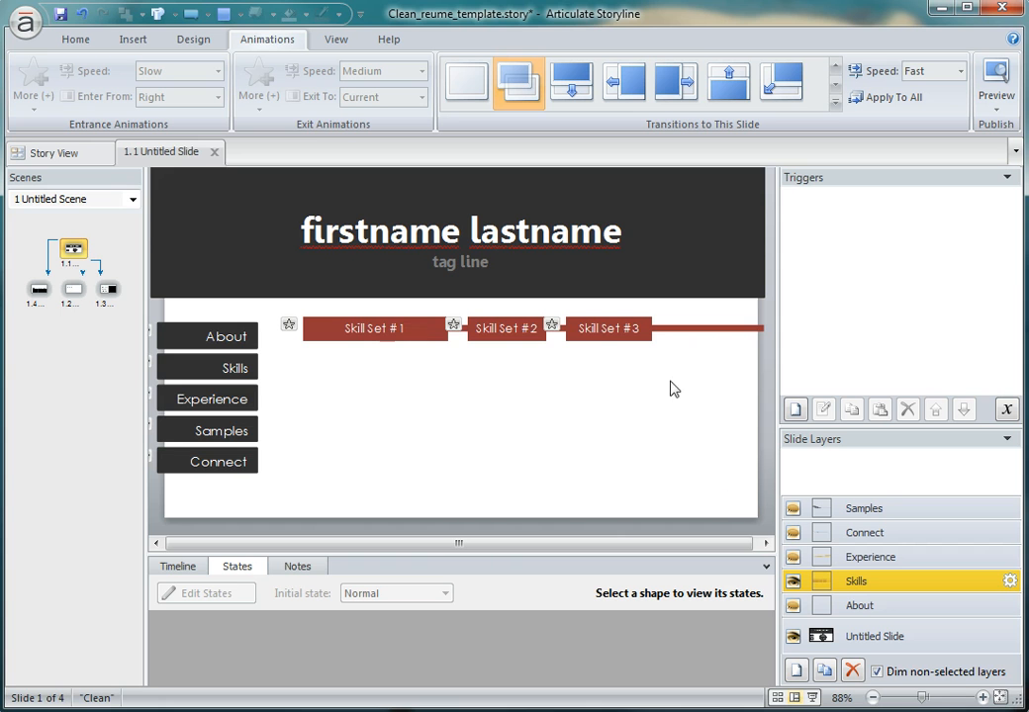
{"action": "left_click", "coordinate": [427, 342]}
{"action": "left_click", "coordinate": [346, 653]}
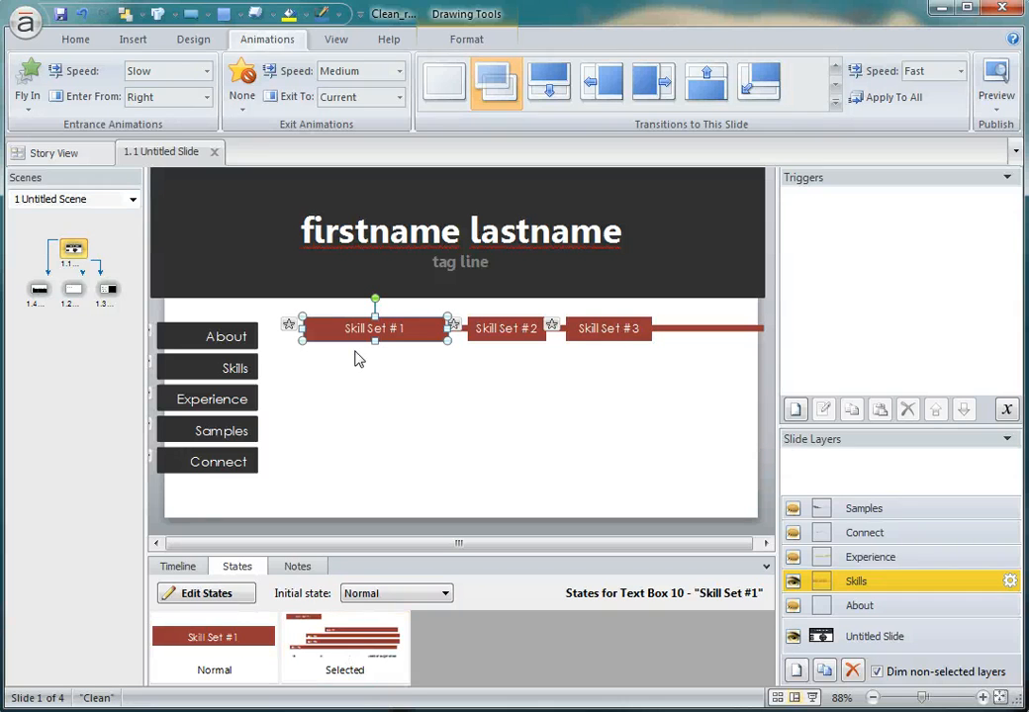
Show the Experience layer, preview the Selected state of Past Experience #1, and inspect the Past Experience #2 and Current Experience bars.
{"action": "left_click", "coordinate": [869, 559]}
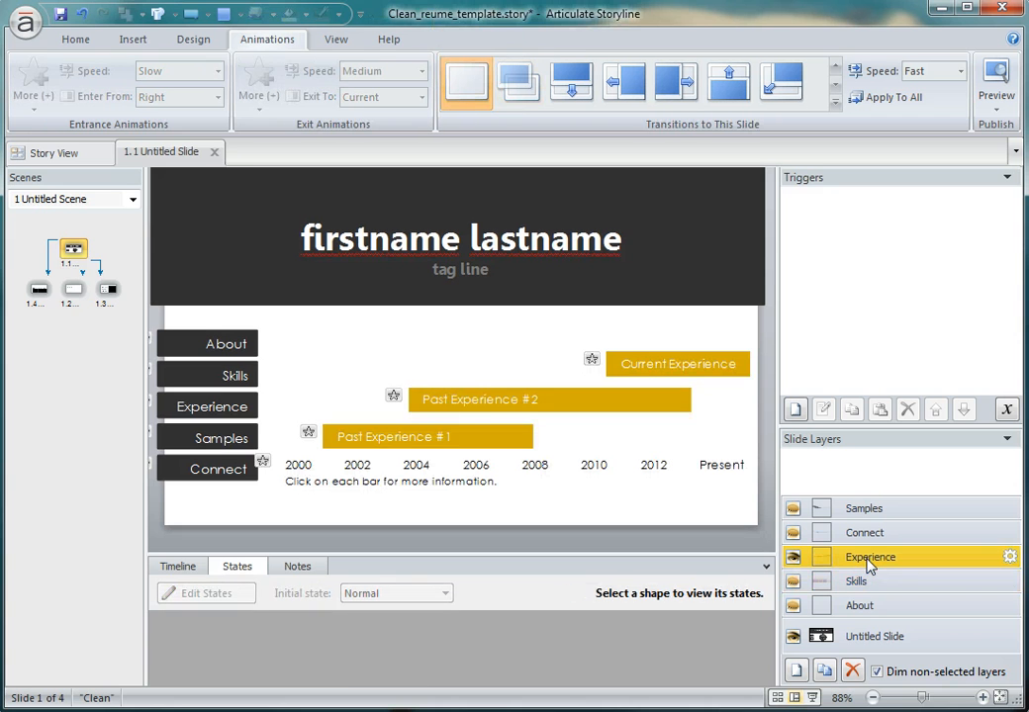
{"action": "left_click", "coordinate": [458, 431]}
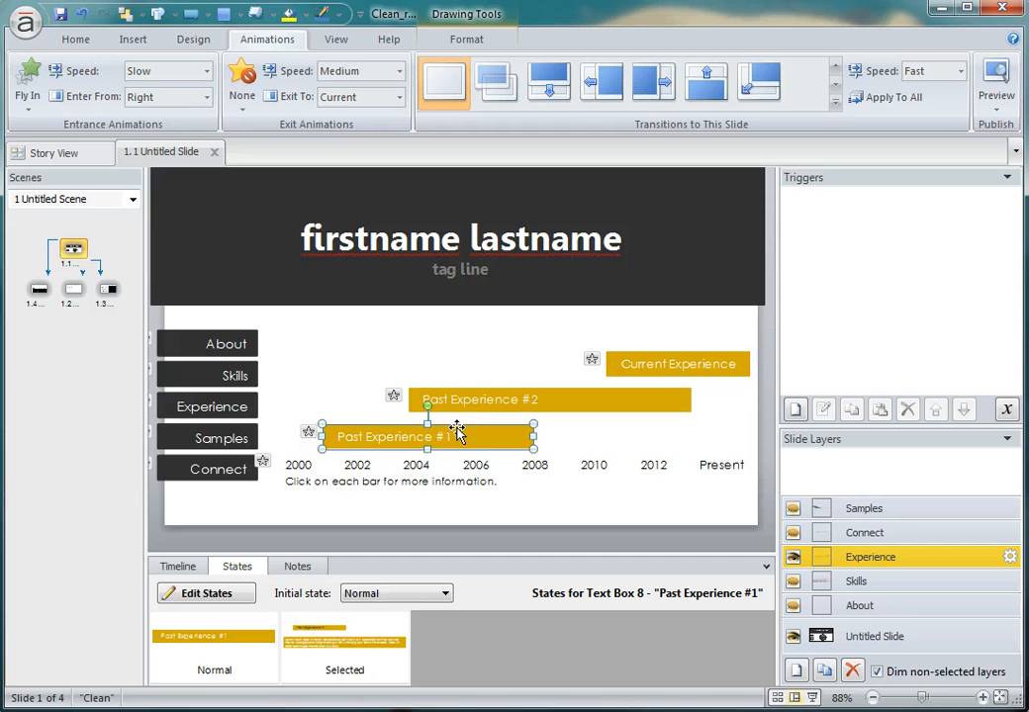
{"action": "left_click", "coordinate": [358, 647]}
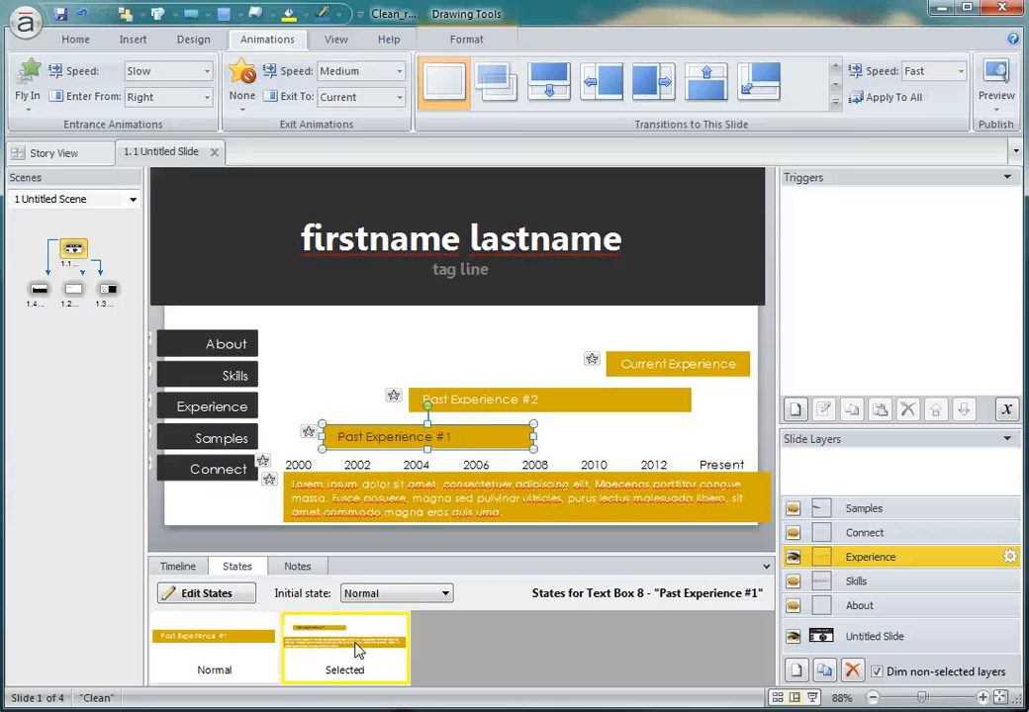
{"action": "left_click", "coordinate": [544, 379]}
{"action": "left_click", "coordinate": [545, 400]}
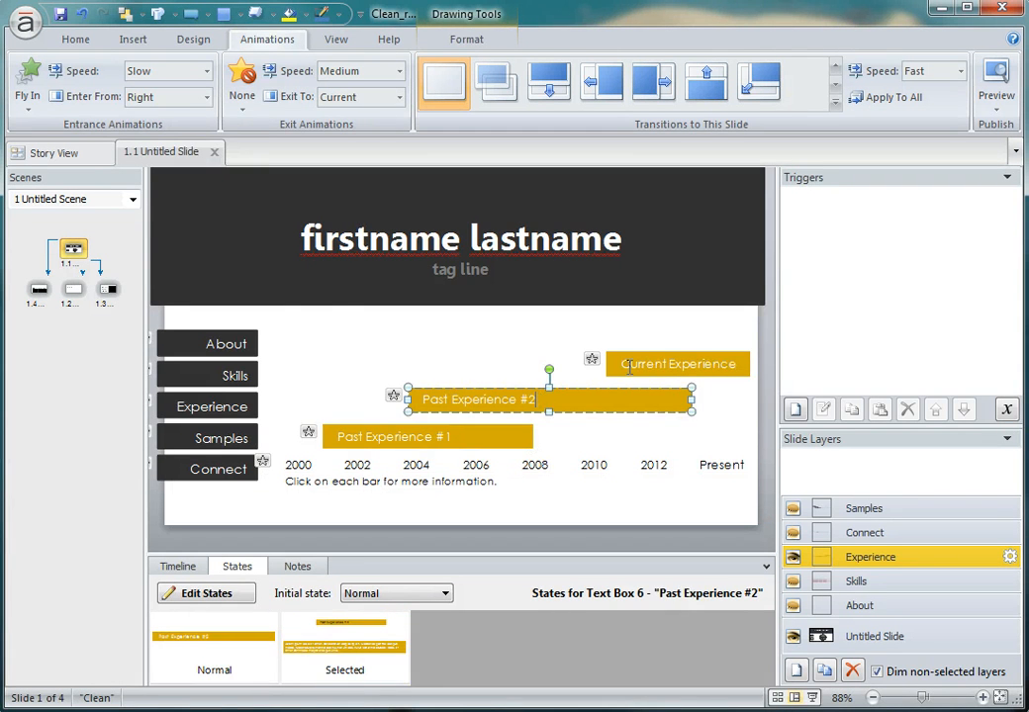
{"action": "left_click", "coordinate": [682, 363]}
Show the Connect layer, select the WordPress group, and try the Jump to URL/File action in the Group 4 email trigger without saving it.
{"action": "left_click", "coordinate": [879, 537]}
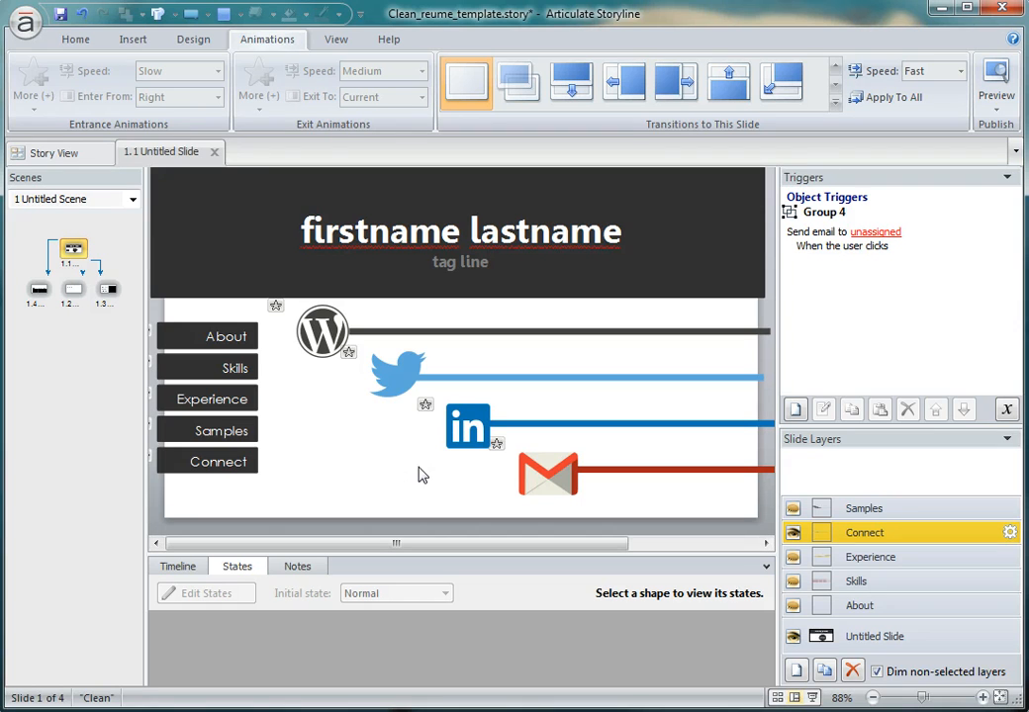
{"action": "left_click", "coordinate": [315, 324]}
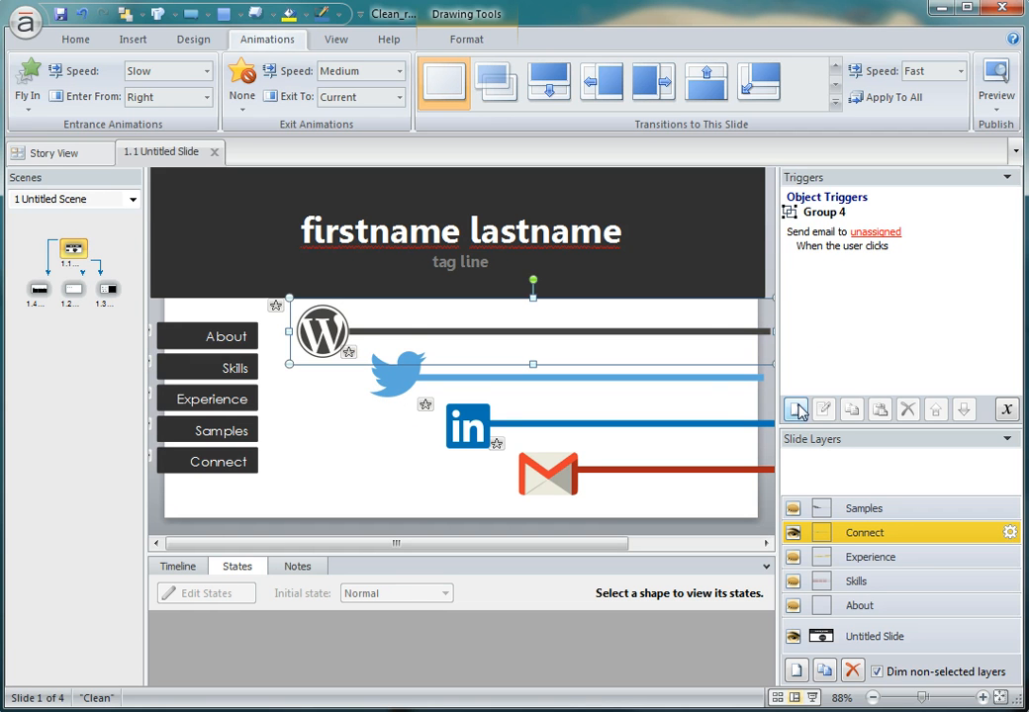
{"action": "left_click", "coordinate": [809, 245]}
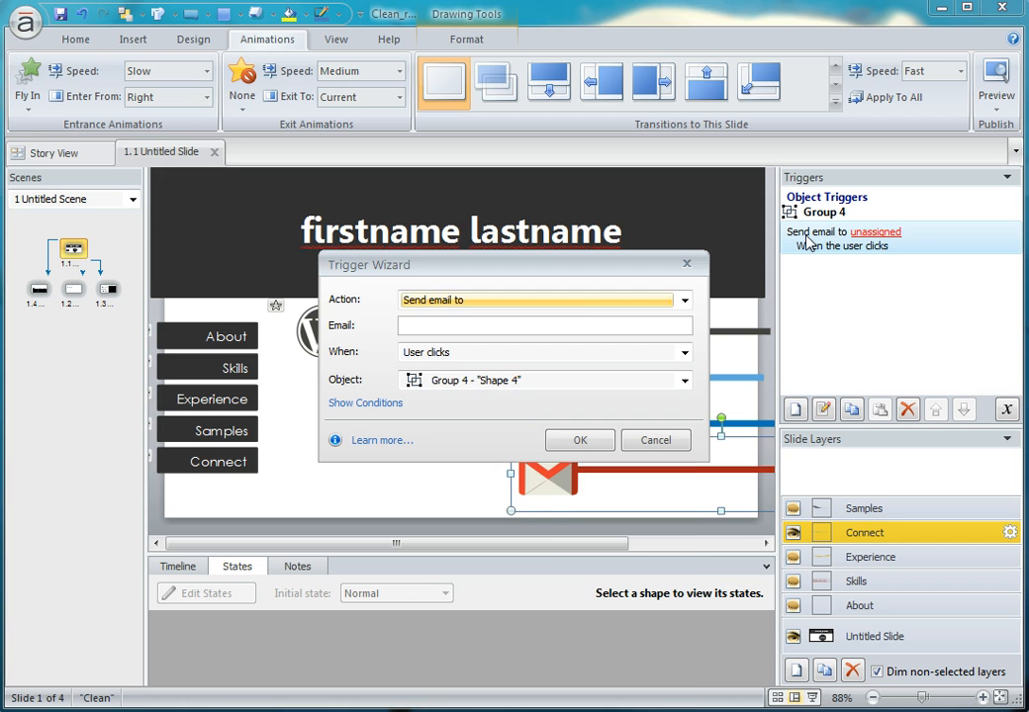
{"action": "left_click", "coordinate": [583, 302]}
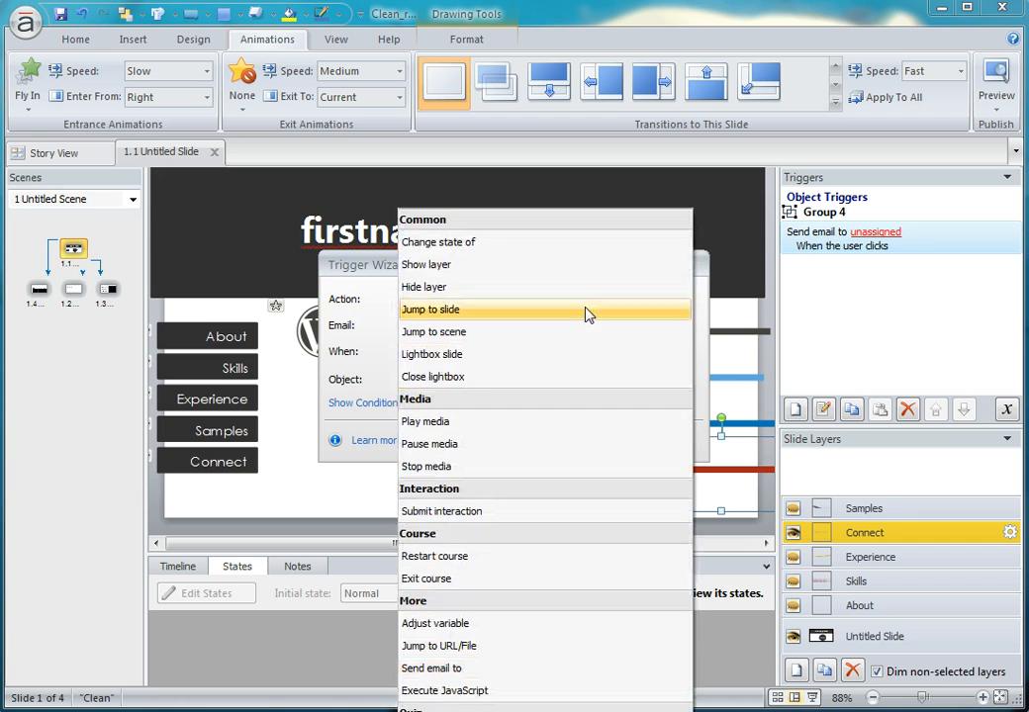
{"action": "left_click", "coordinate": [544, 647]}
{"action": "left_click", "coordinate": [472, 325]}
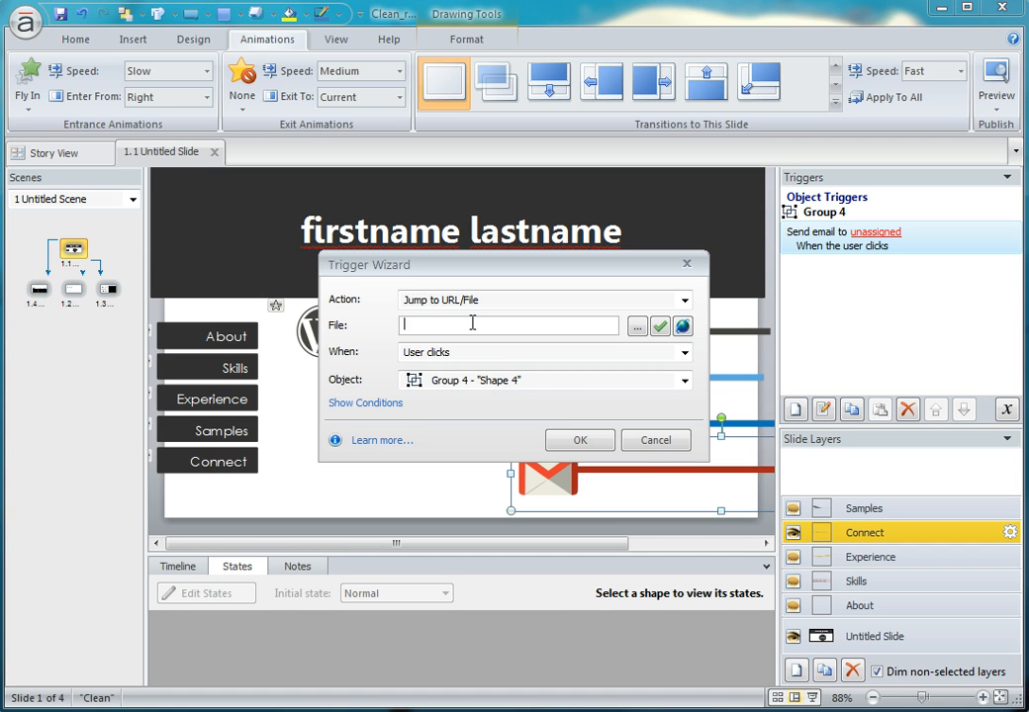
{"action": "left_click", "coordinate": [643, 446]}
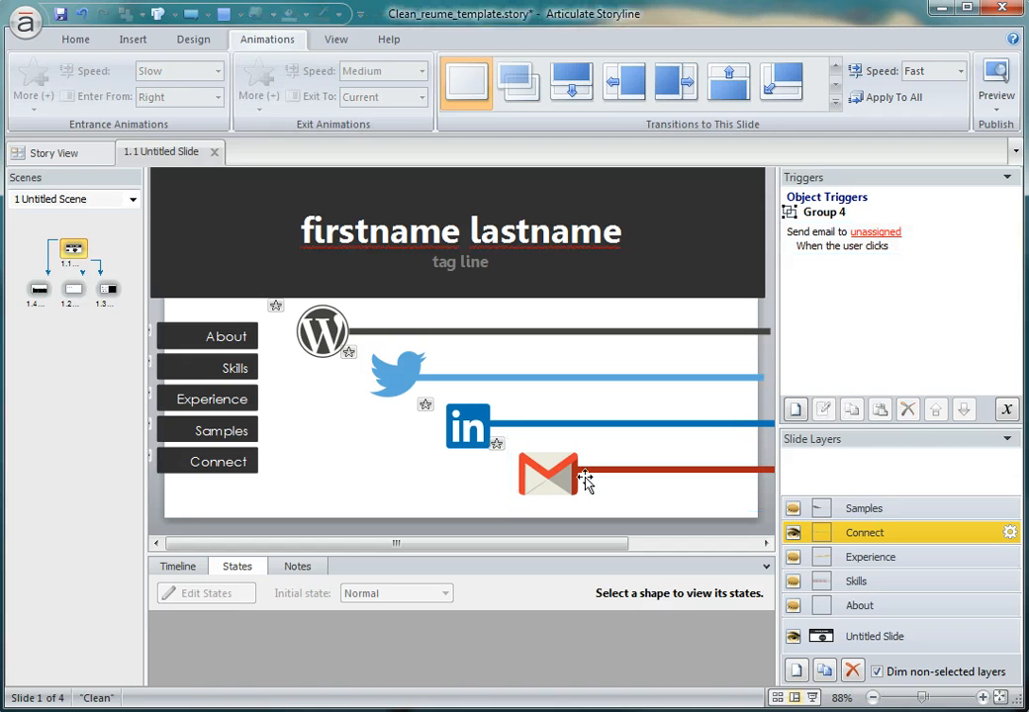
Set the Gmail group's click trigger to the Send email to action, leaving the address blank.
{"action": "left_click", "coordinate": [556, 476]}
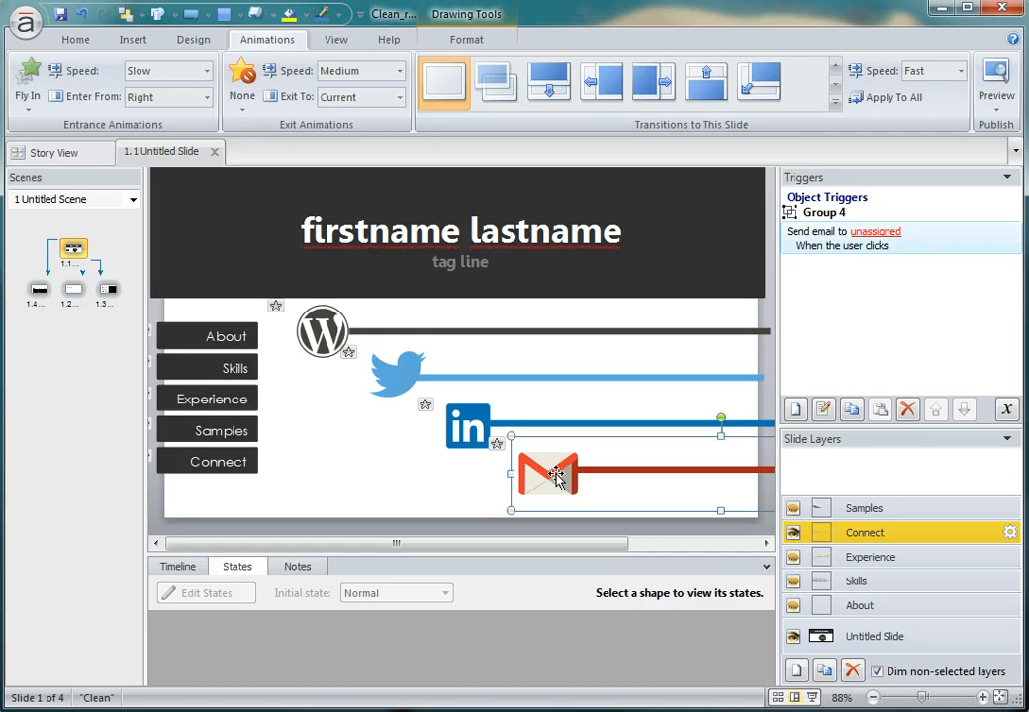
{"action": "double_click", "coordinate": [839, 249]}
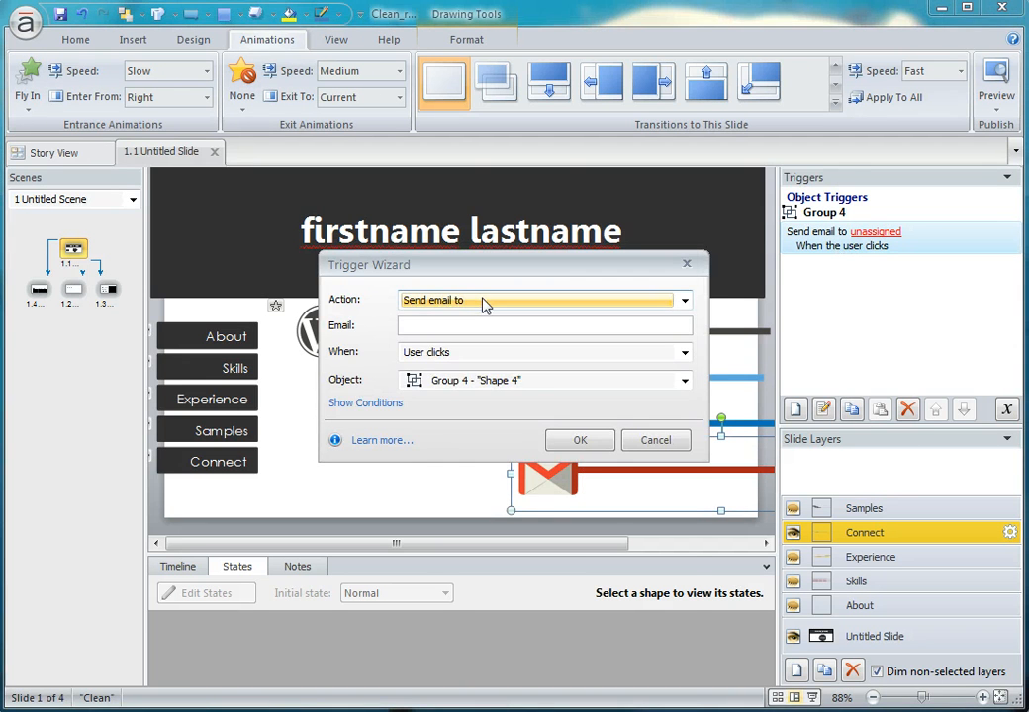
{"action": "left_click", "coordinate": [483, 302]}
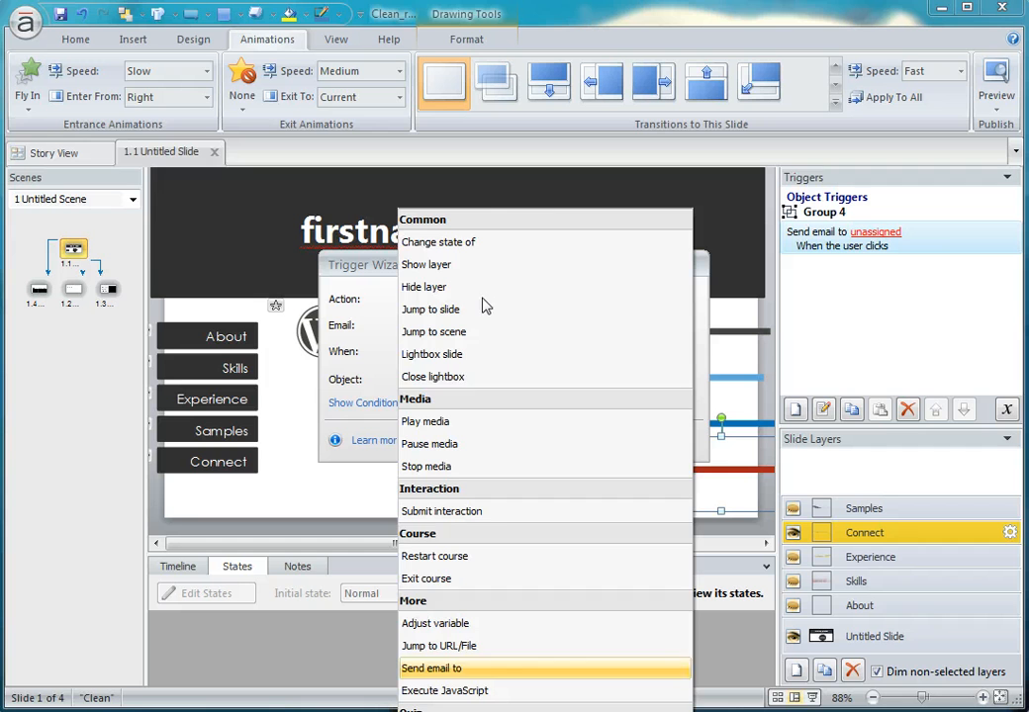
{"action": "left_click", "coordinate": [480, 679]}
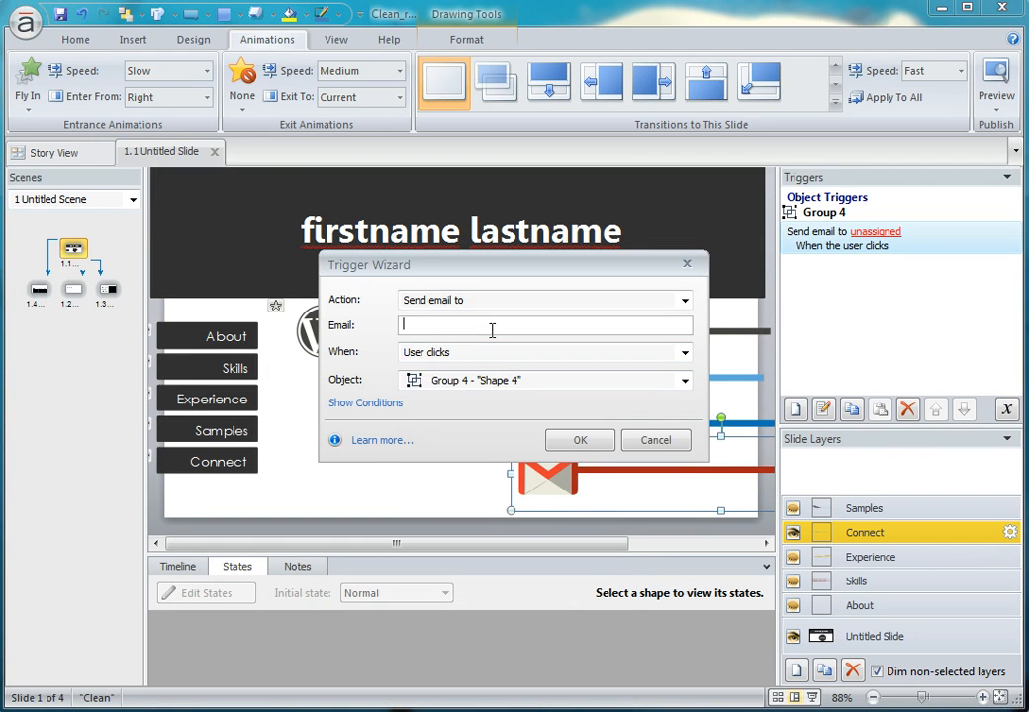
{"action": "left_click", "coordinate": [593, 442]}
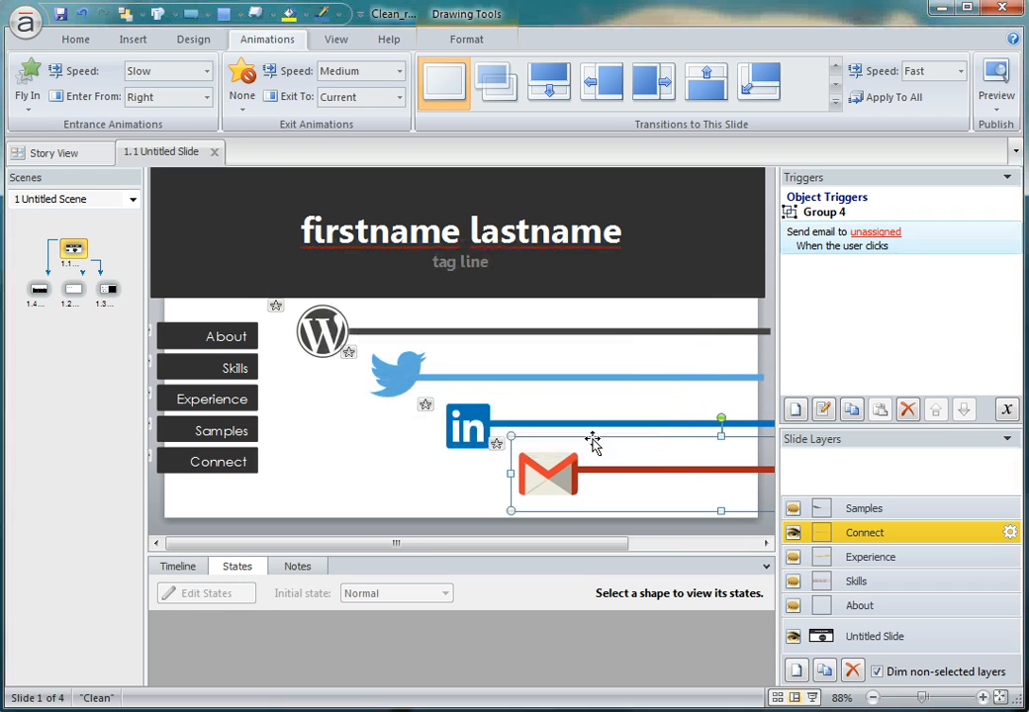
{"action": "left_click", "coordinate": [420, 489]}
Show the Samples layer and inspect the Project #1, Project #2 and Project #3 placeholders alongside their lightbox triggers.
{"action": "left_click", "coordinate": [881, 508]}
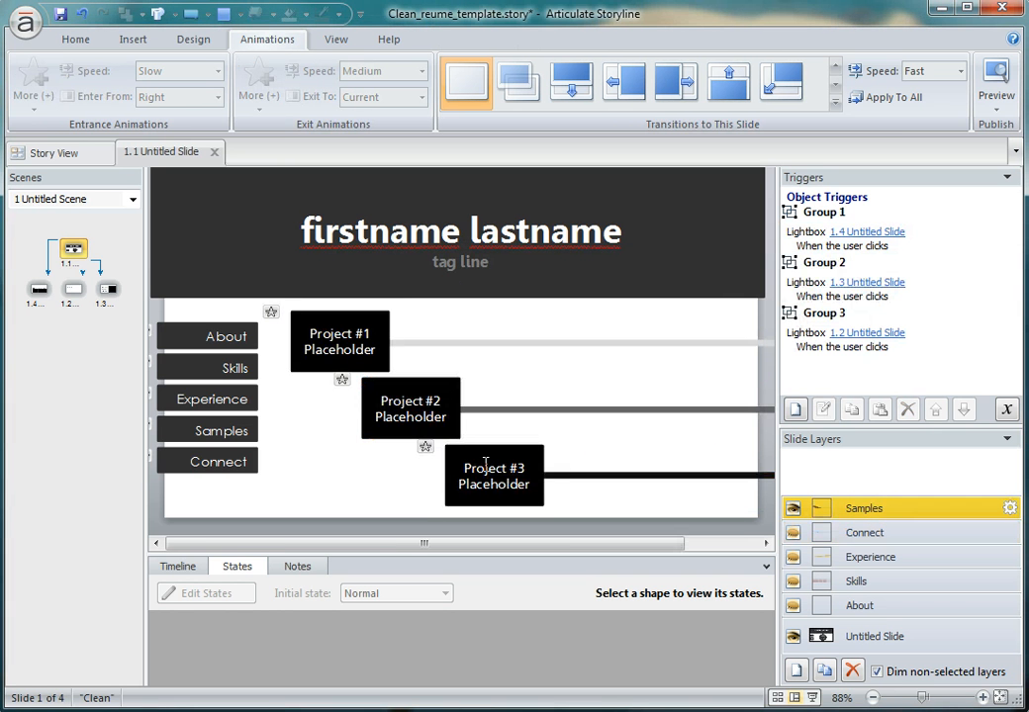
{"action": "left_click", "coordinate": [330, 327]}
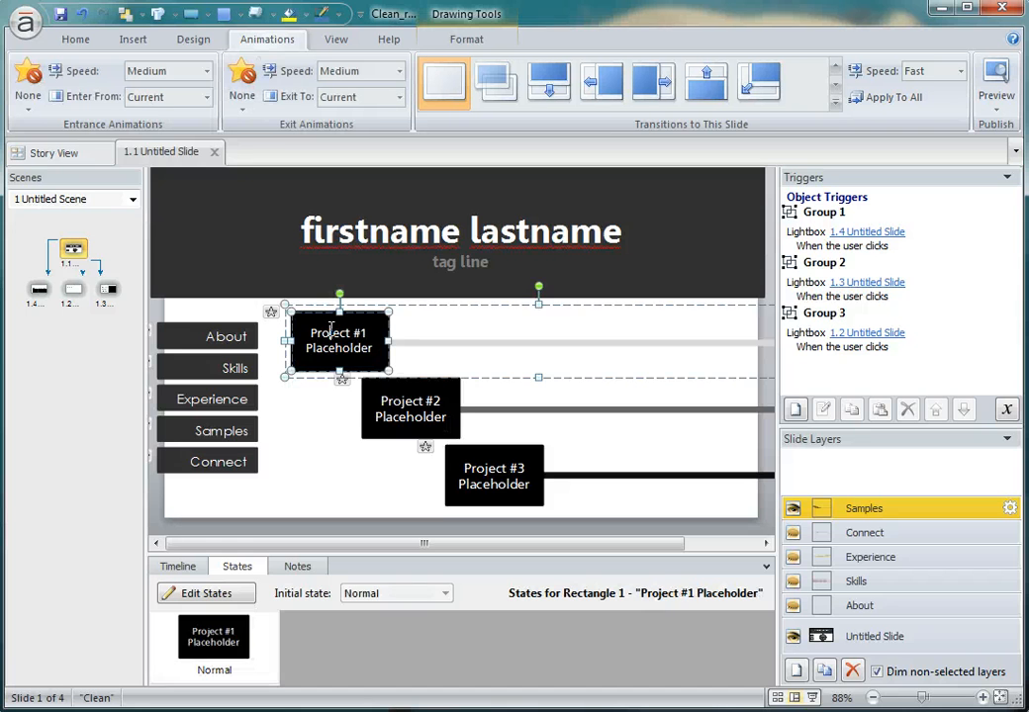
{"action": "left_click", "coordinate": [409, 409]}
{"action": "left_click", "coordinate": [494, 477]}
{"action": "left_click", "coordinate": [325, 493]}
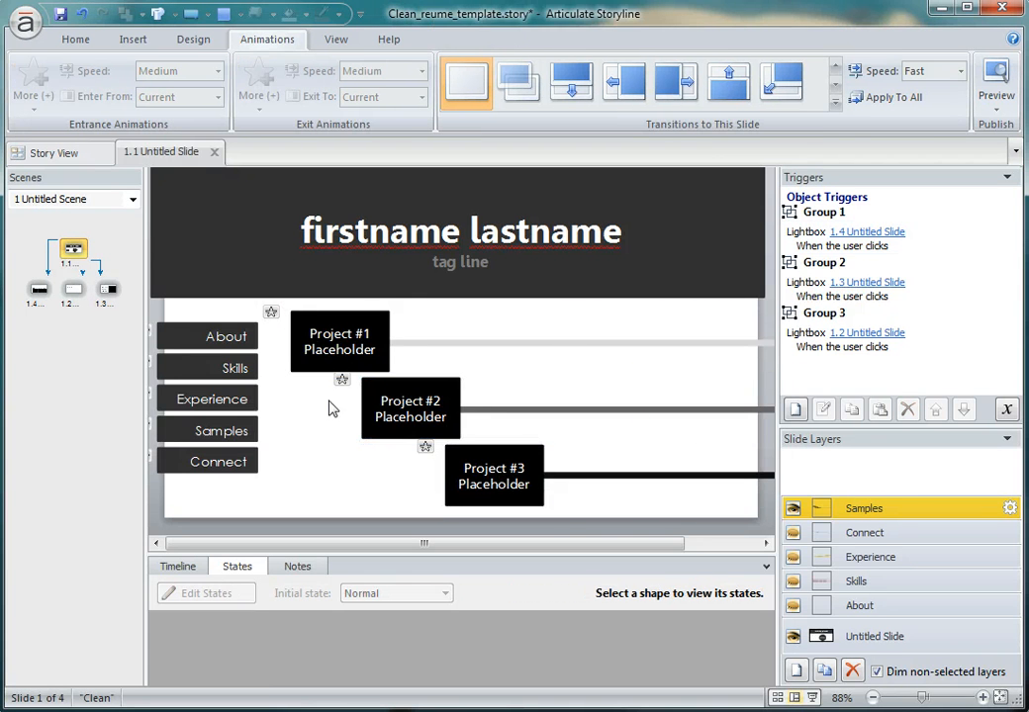
View project slides 1.4 and 1.2, showing the Element #1 layer on slide 1.2.
{"action": "left_click", "coordinate": [38, 291]}
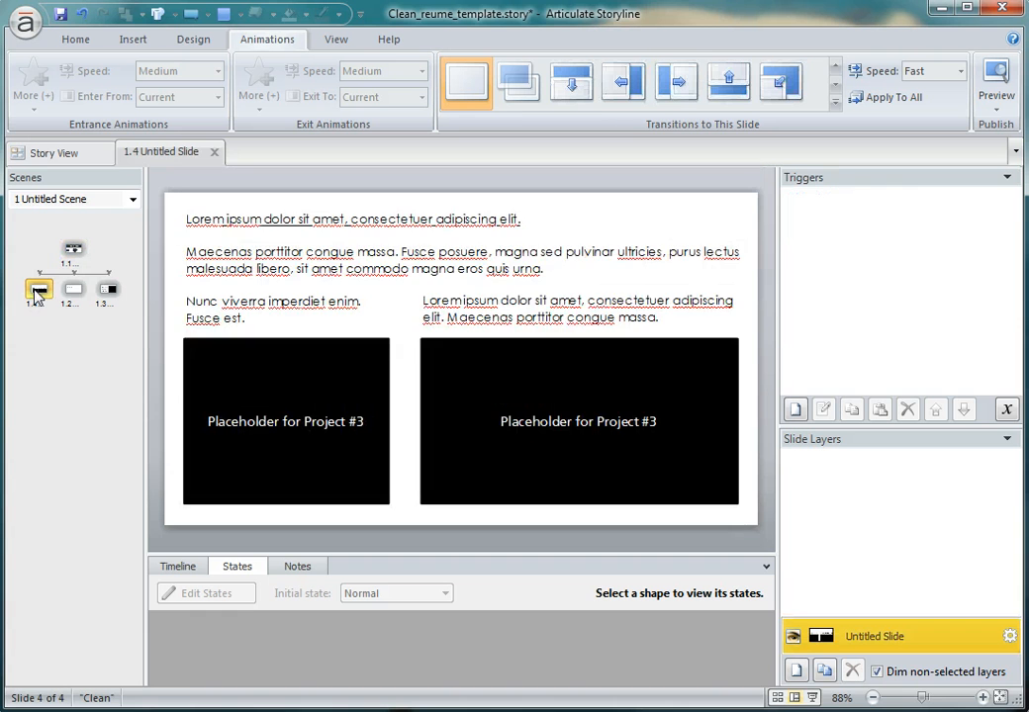
{"action": "left_click", "coordinate": [76, 295]}
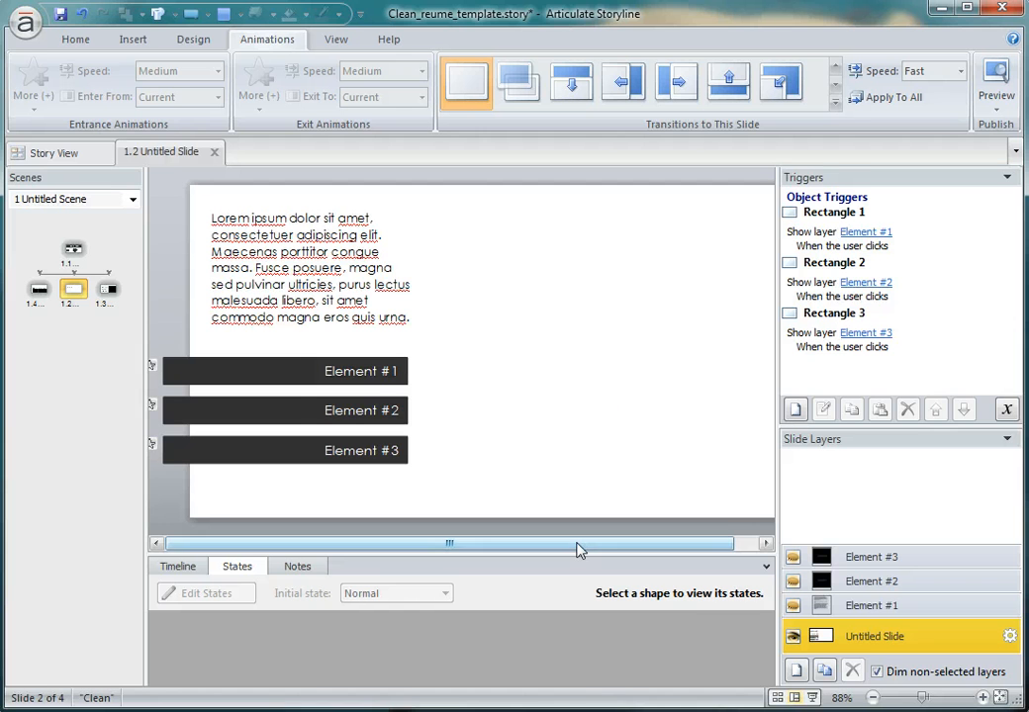
{"action": "left_click_drag", "start_coordinate": [579, 549], "coordinate": [599, 549]}
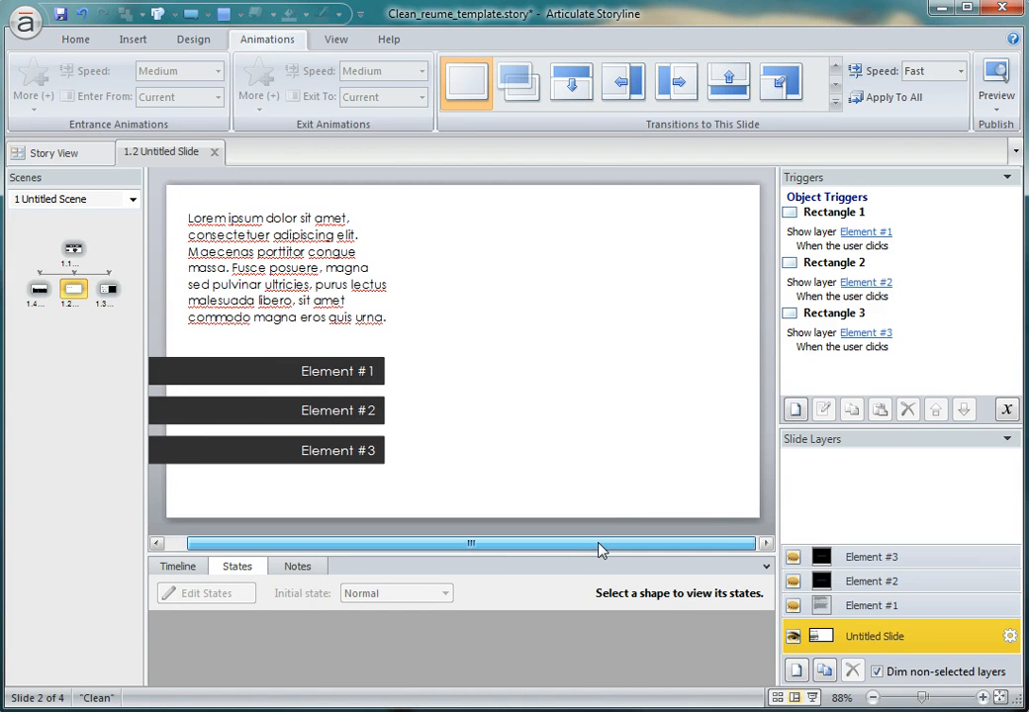
{"action": "left_click", "coordinate": [871, 606]}
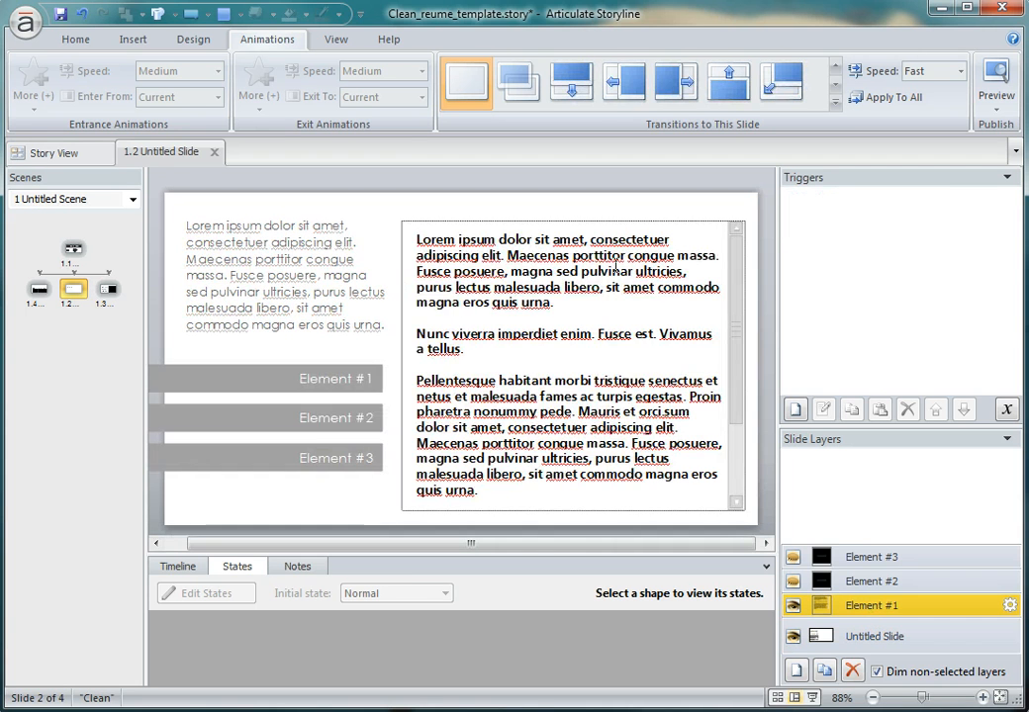
Inspect the scrolling text panel on slide 1.2, the Element #2 and Element #3 layer placeholders, and the base layer's show-layer triggers.
{"action": "mouse_move", "coordinate": [742, 269]}
{"action": "left_mouse_down"}
{"action": "mouse_move", "coordinate": [742, 418]}
{"action": "mouse_move", "coordinate": [739, 265]}
{"action": "left_mouse_up"}
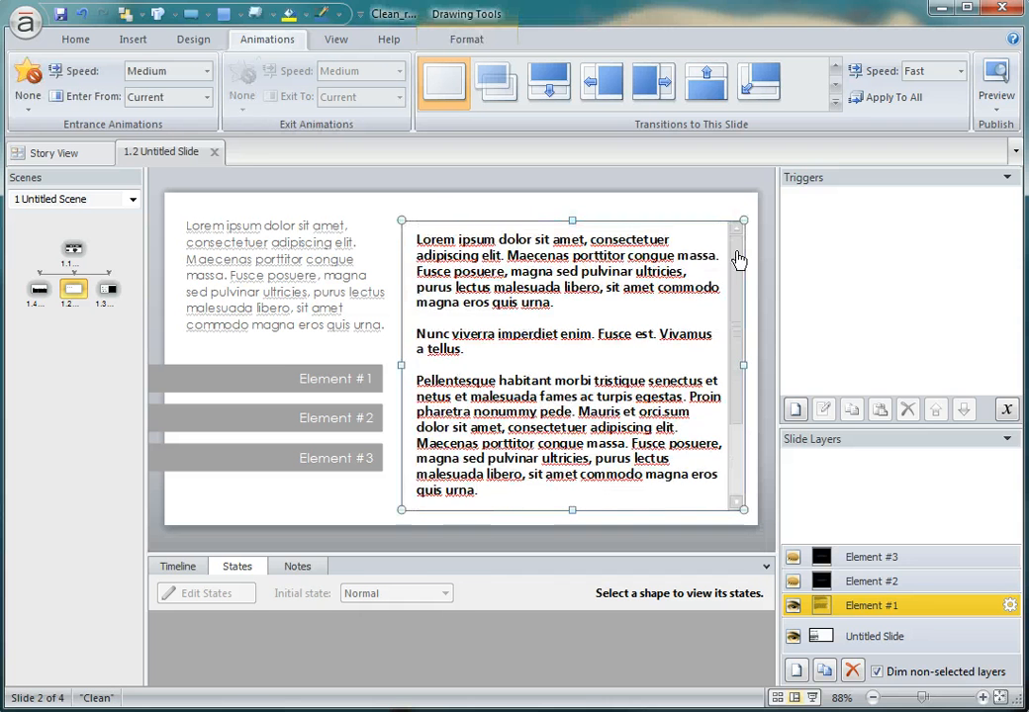
{"action": "left_click", "coordinate": [884, 582]}
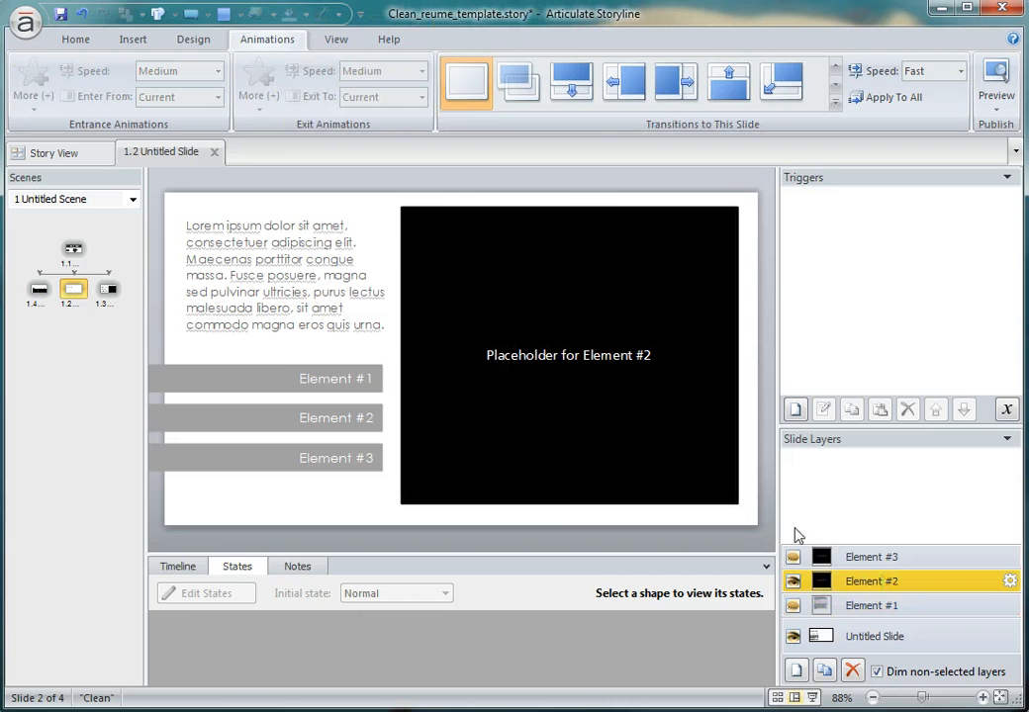
{"action": "left_click", "coordinate": [569, 355]}
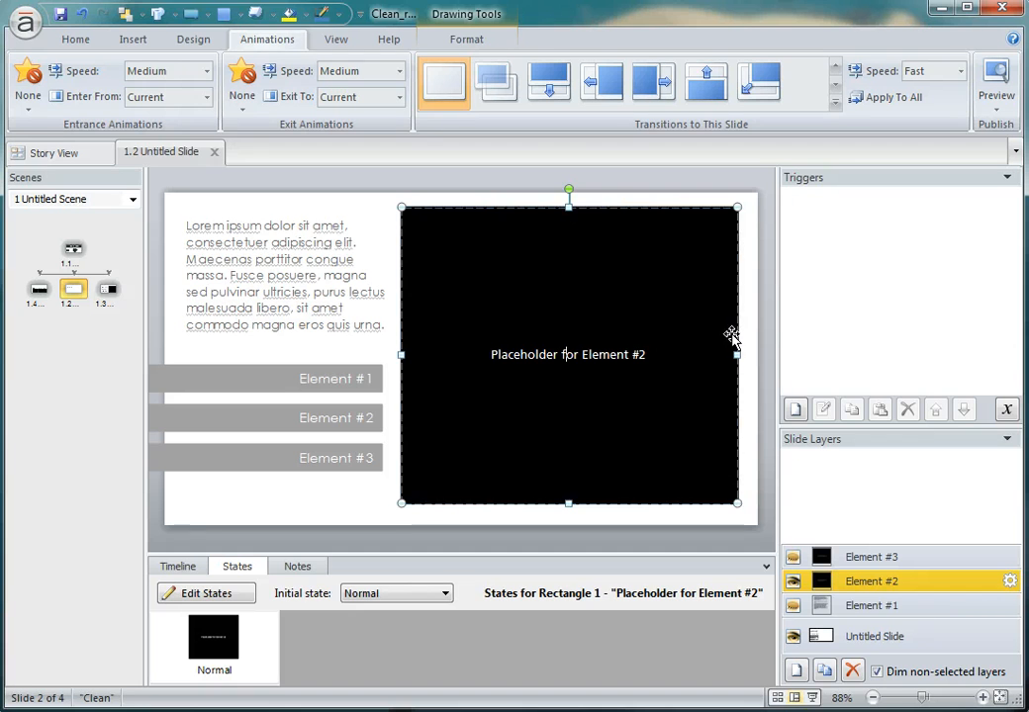
{"action": "left_click", "coordinate": [852, 557]}
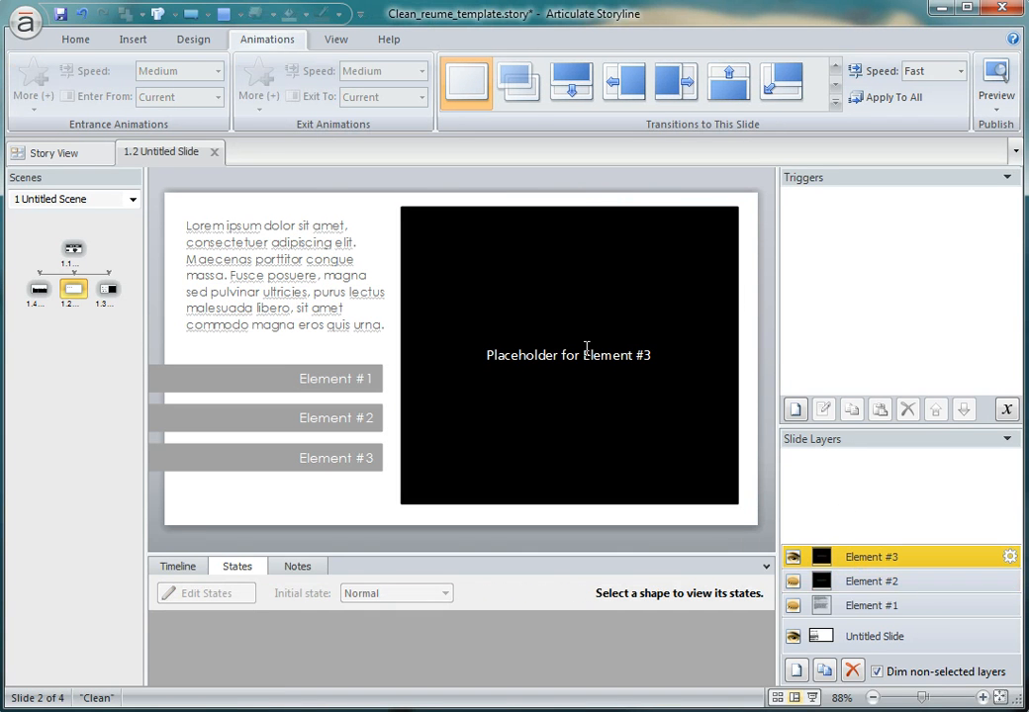
{"action": "left_click", "coordinate": [888, 609]}
{"action": "left_click", "coordinate": [882, 638]}
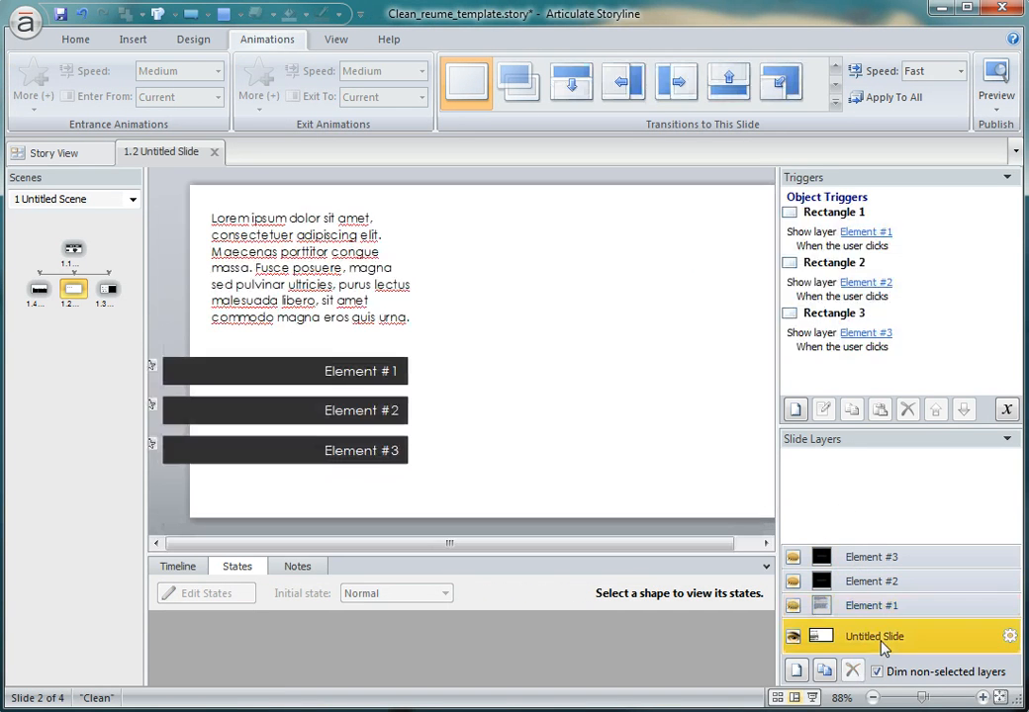
Inspect the two Project #3 placeholders on slide 1.4 and the Project #2 placeholder on slide 1.3.
{"action": "left_click", "coordinate": [37, 295]}
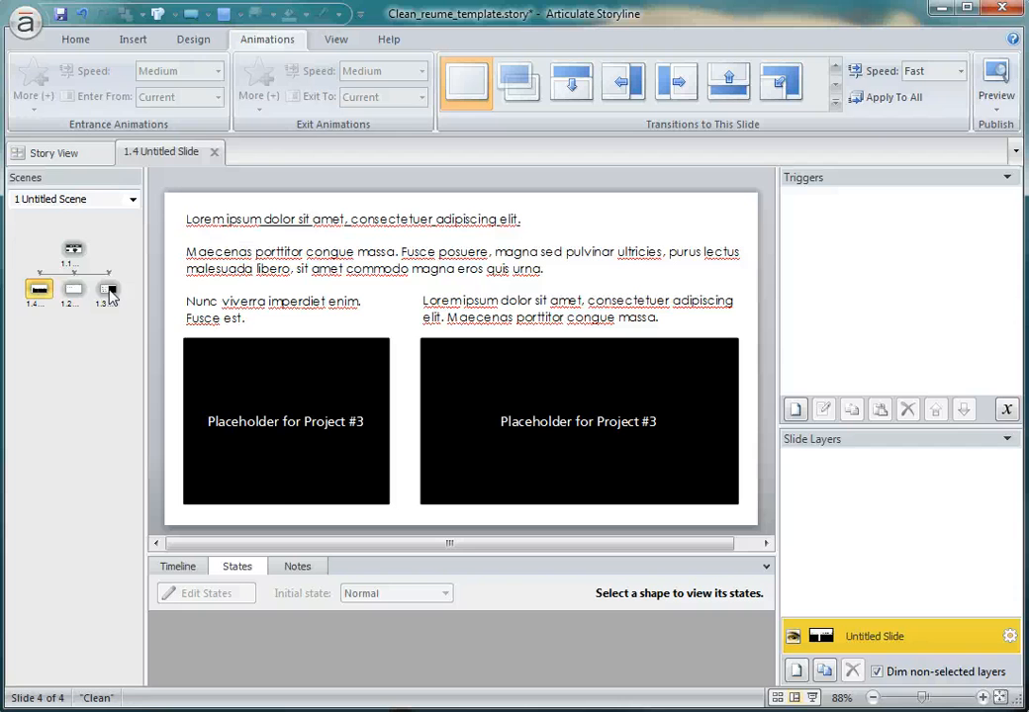
{"action": "left_click", "coordinate": [334, 403]}
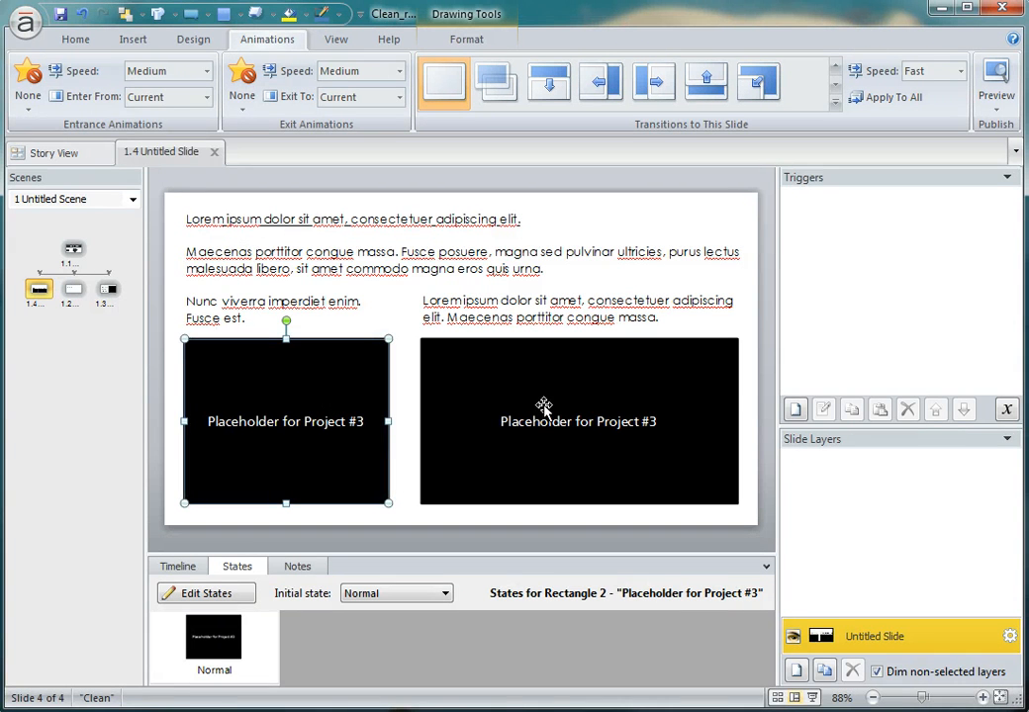
{"action": "left_click", "coordinate": [548, 407]}
{"action": "left_click", "coordinate": [356, 400]}
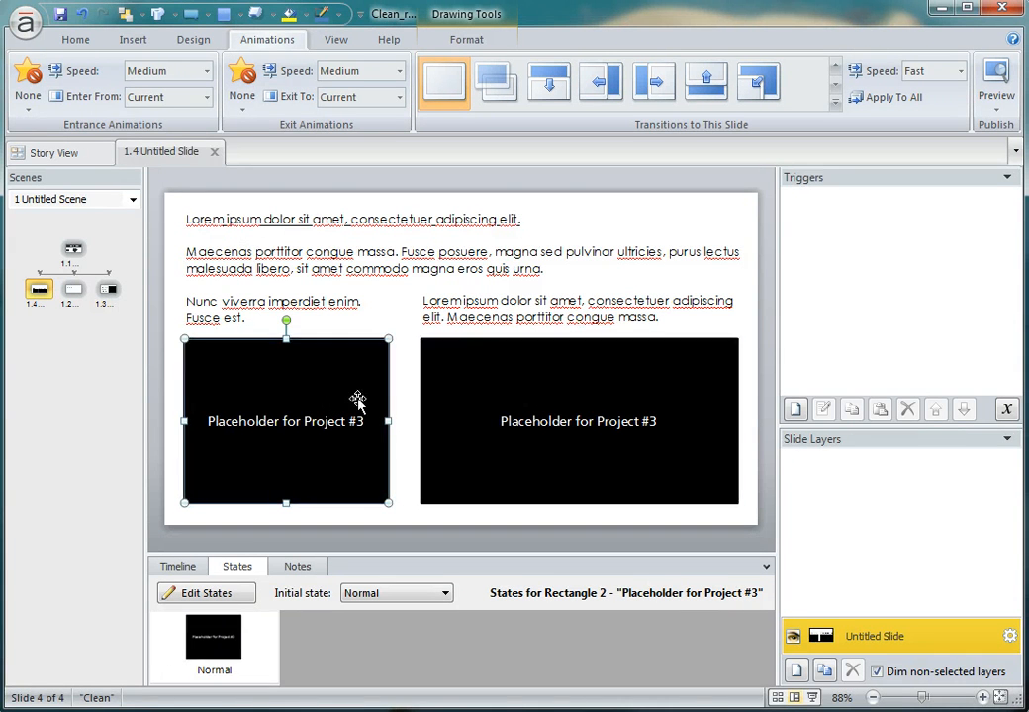
{"action": "left_click", "coordinate": [109, 289]}
{"action": "left_click", "coordinate": [586, 338]}
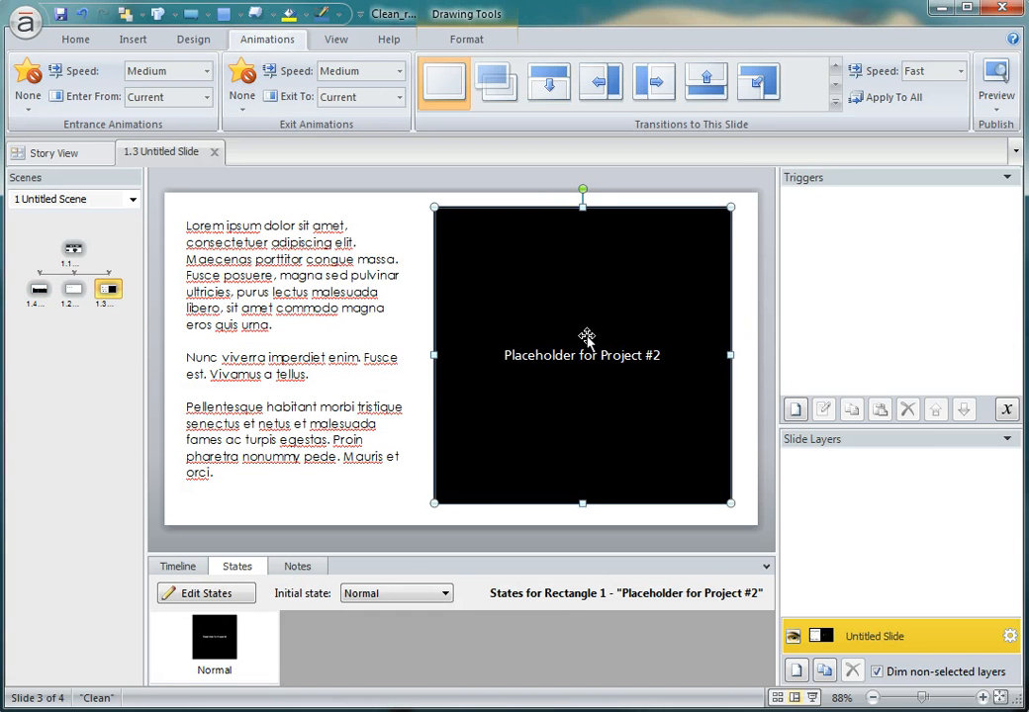